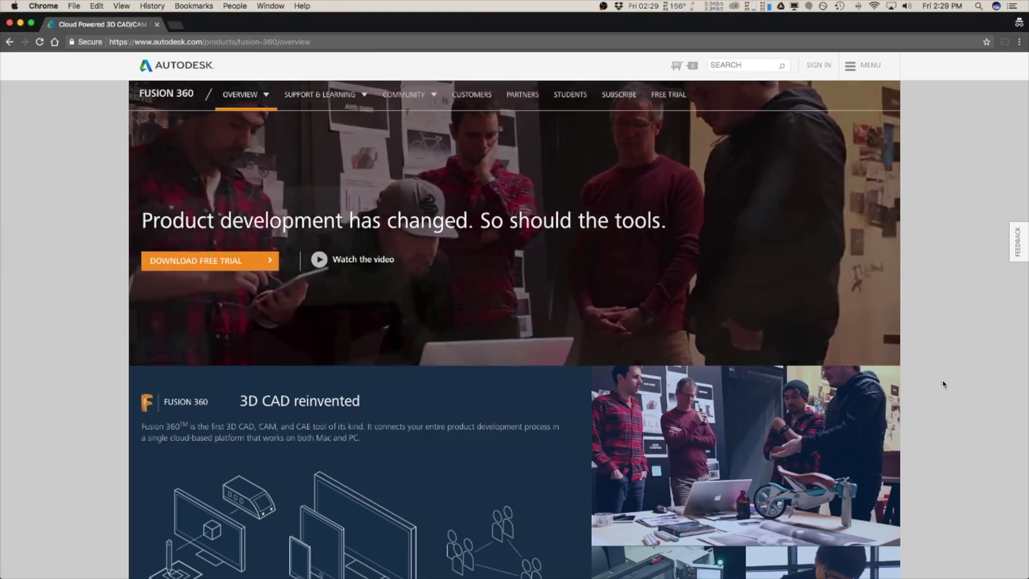
Scroll down the Fusion 360 product overview page
{"action": "scroll", "coordinate": [944, 384], "scroll_direction": "down", "scroll_amount": 8}
Sign in to Fusion Team using the saved email and password suggestion
{"action": "scroll", "coordinate": [942, 386], "scroll_direction": "up", "scroll_amount": 8}
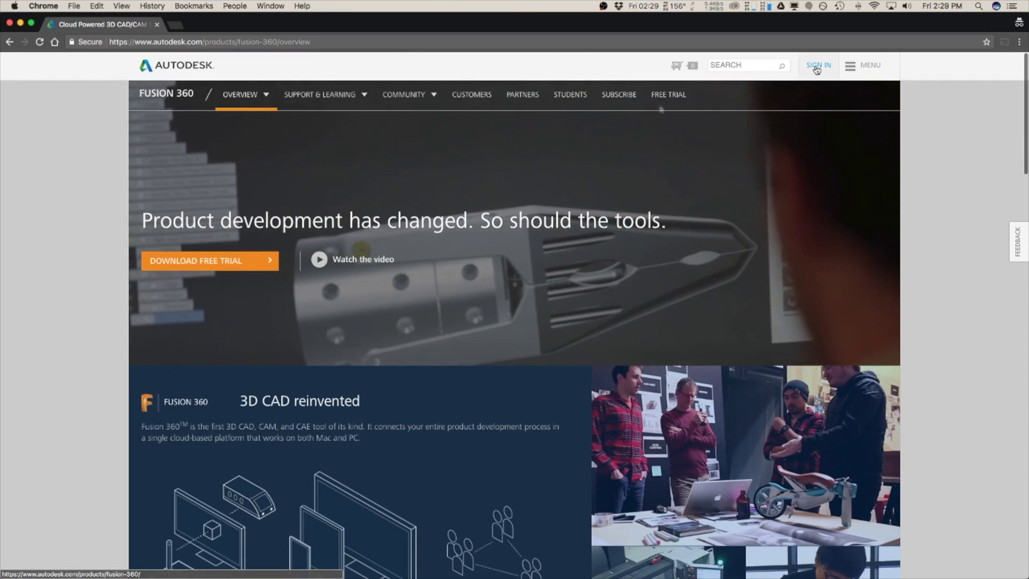
{"action": "left_click", "coordinate": [816, 67]}
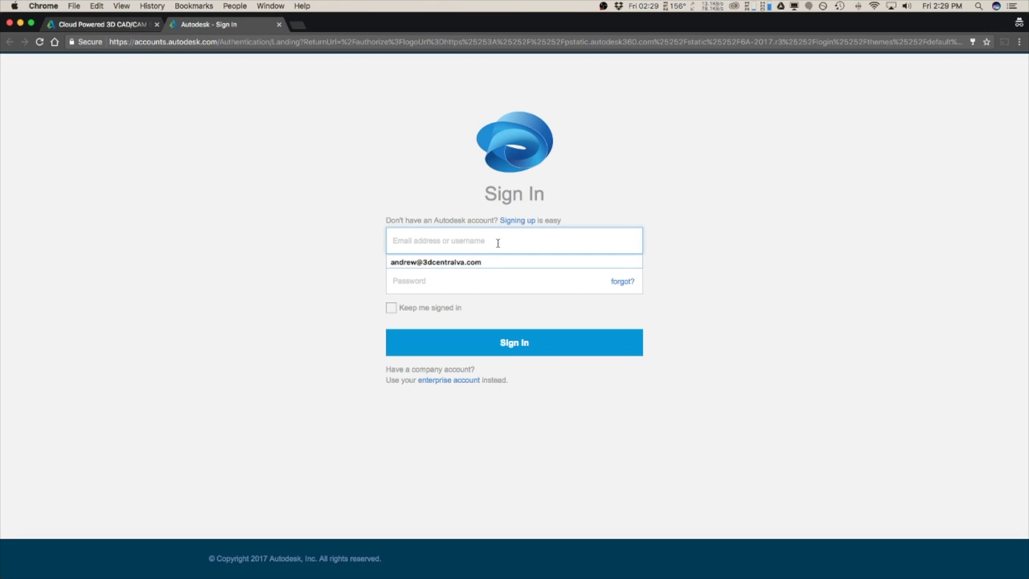
{"action": "left_click", "coordinate": [489, 263]}
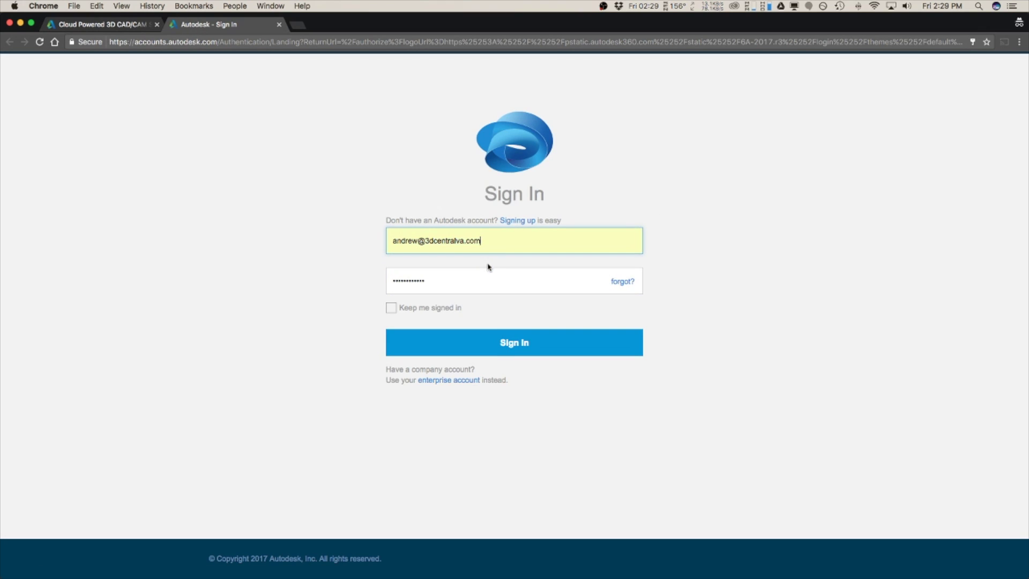
{"action": "left_click", "coordinate": [478, 343]}
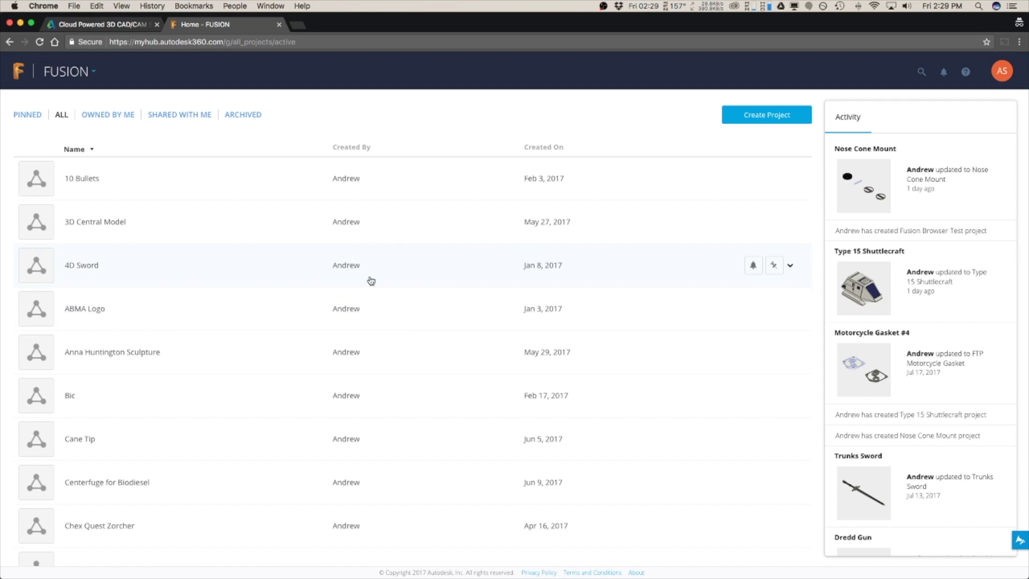
Create a project named 'Fusion Browser Test' with the green avatar
{"action": "scroll", "coordinate": [371, 281], "scroll_direction": "down", "scroll_amount": 2}
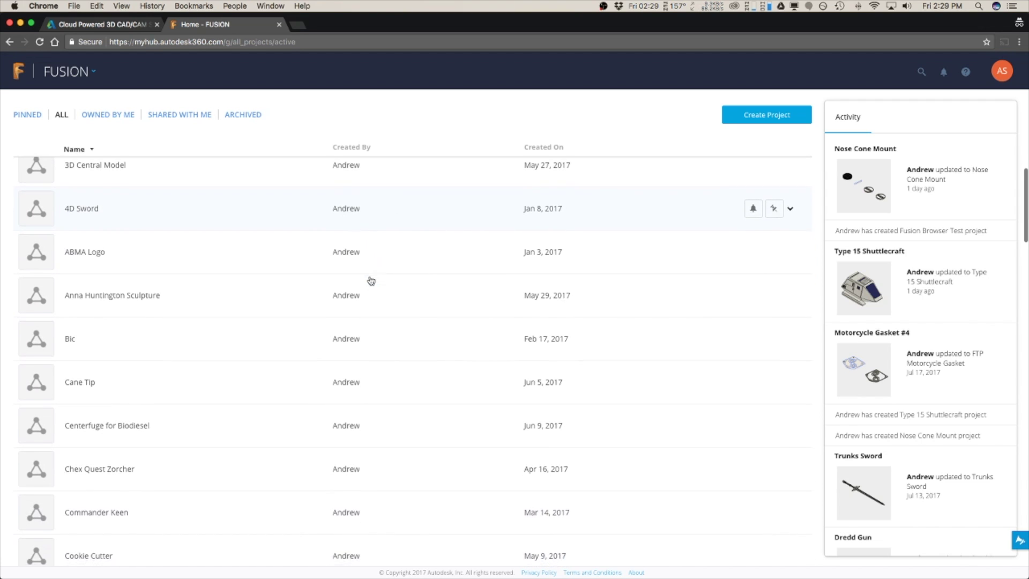
{"action": "scroll", "coordinate": [371, 281], "scroll_direction": "up", "scroll_amount": 3}
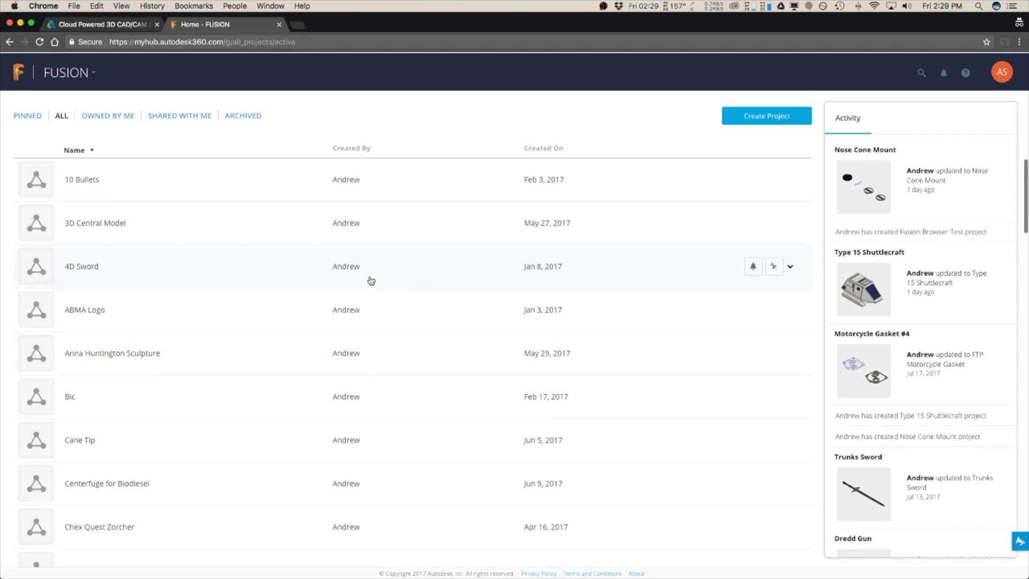
{"action": "scroll", "coordinate": [371, 281], "scroll_direction": "down", "scroll_amount": 1}
{"action": "scroll", "coordinate": [371, 281], "scroll_direction": "up", "scroll_amount": 1}
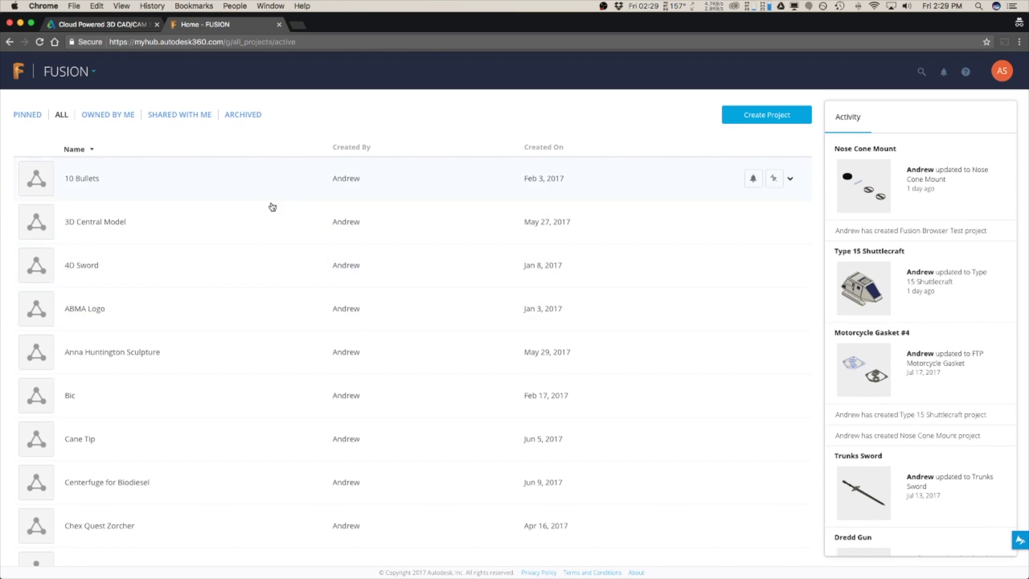
{"action": "left_click", "coordinate": [753, 119]}
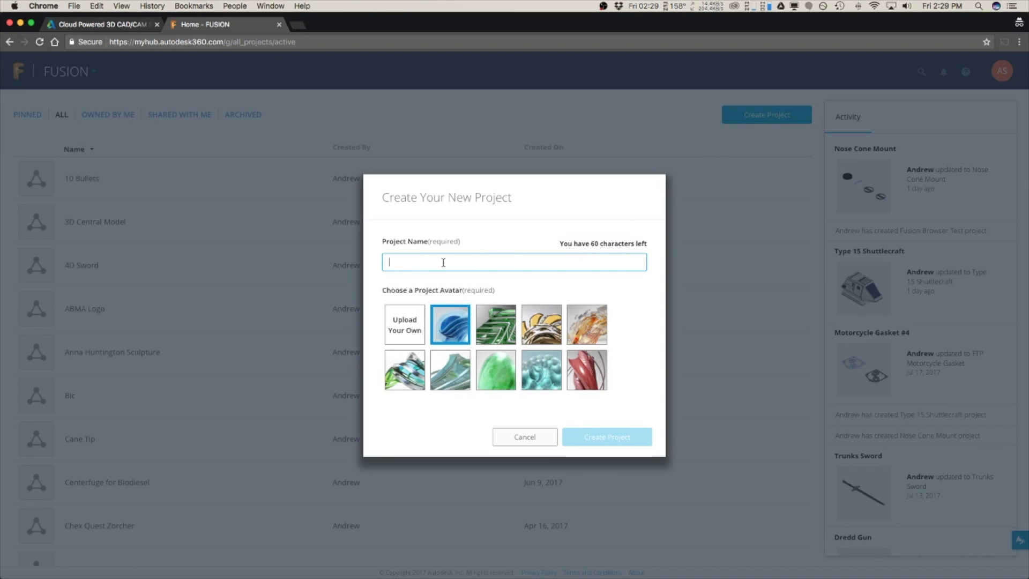
{"action": "type", "text": "Fusion Bro"}
{"action": "key", "text": "Down"}
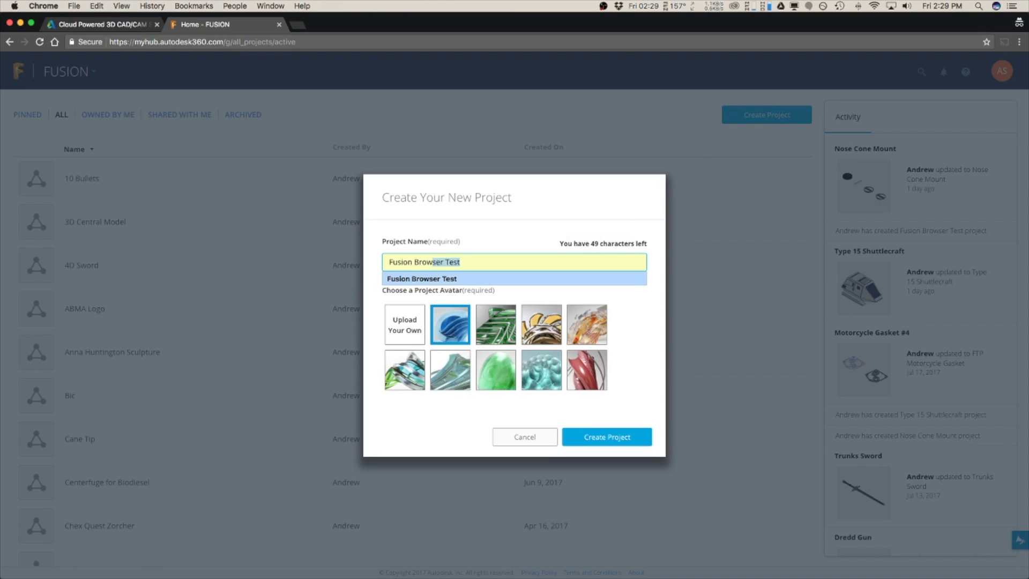
{"action": "key", "text": "Return"}
{"action": "left_click", "coordinate": [508, 330]}
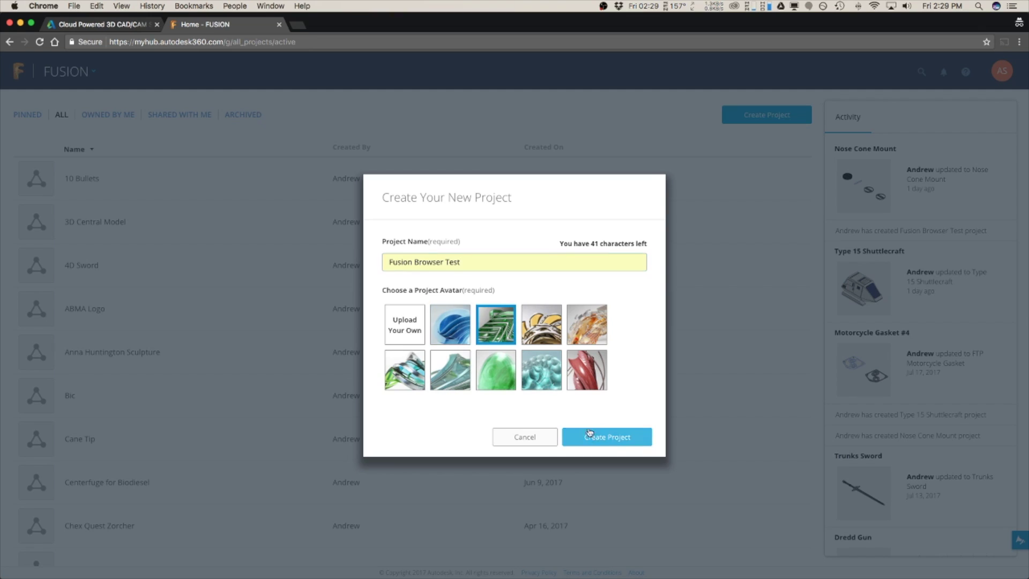
{"action": "left_click", "coordinate": [592, 437]}
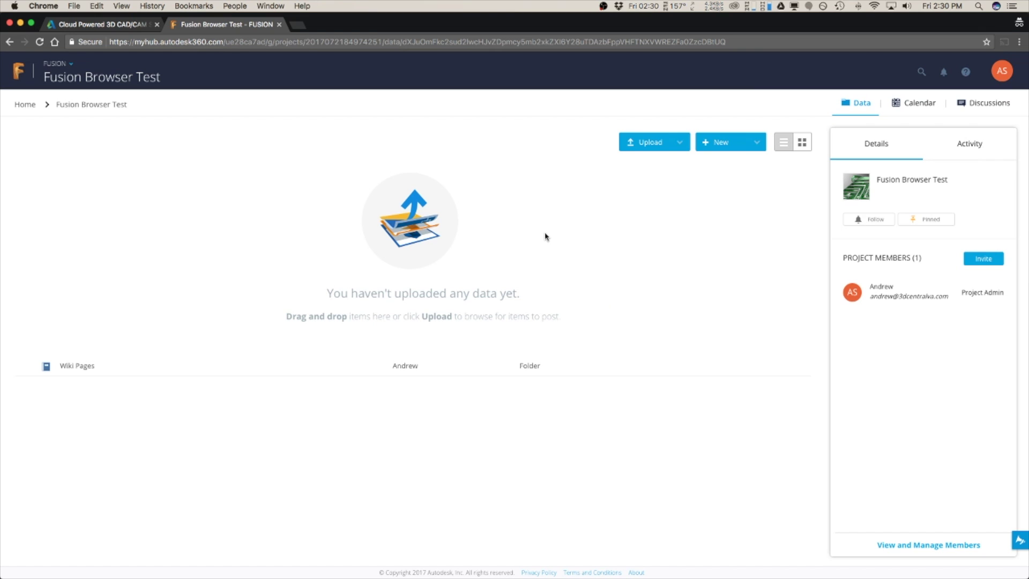
Start a new Fusion design, accepting the preview terms and closing the information notice
{"action": "left_click", "coordinate": [758, 144]}
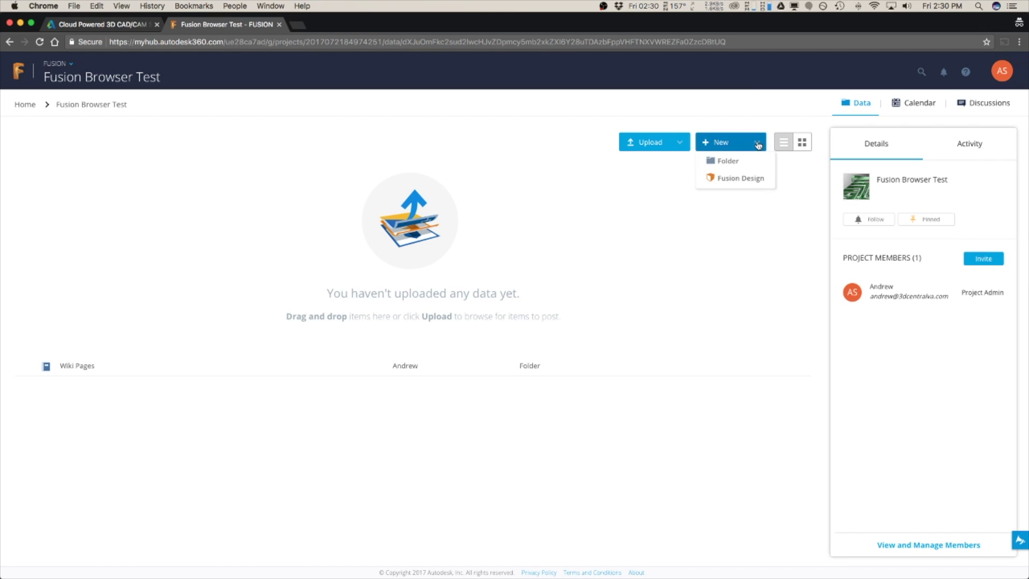
{"action": "left_click", "coordinate": [741, 179]}
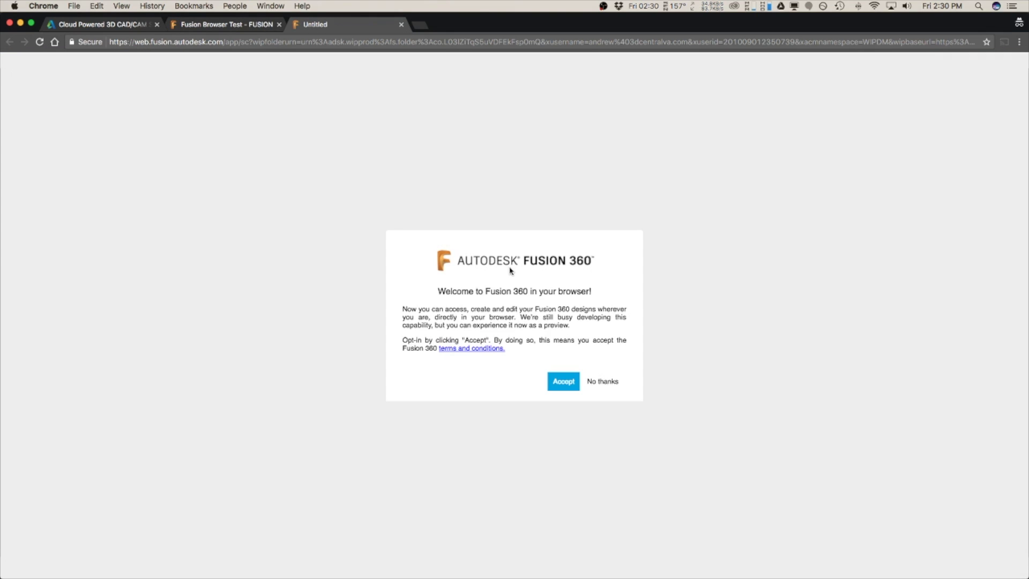
{"action": "left_click", "coordinate": [565, 384]}
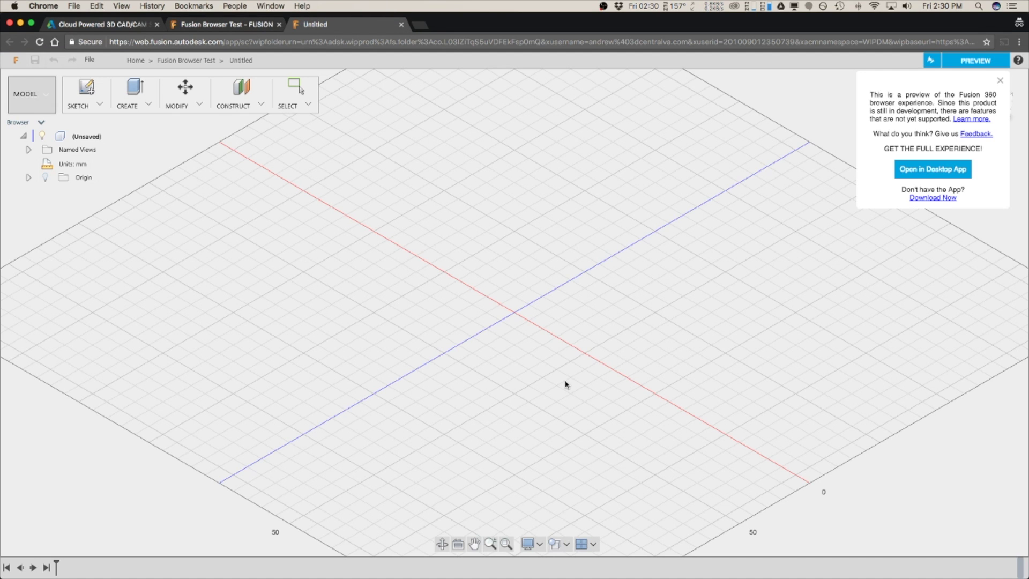
{"action": "left_click", "coordinate": [1000, 81]}
Pan and zoom the empty grid while browsing the Construct and Sketch tool lists
{"action": "middle_click_drag", "start_coordinate": [447, 387], "coordinate": [387, 413]}
{"action": "left_click", "coordinate": [233, 104]}
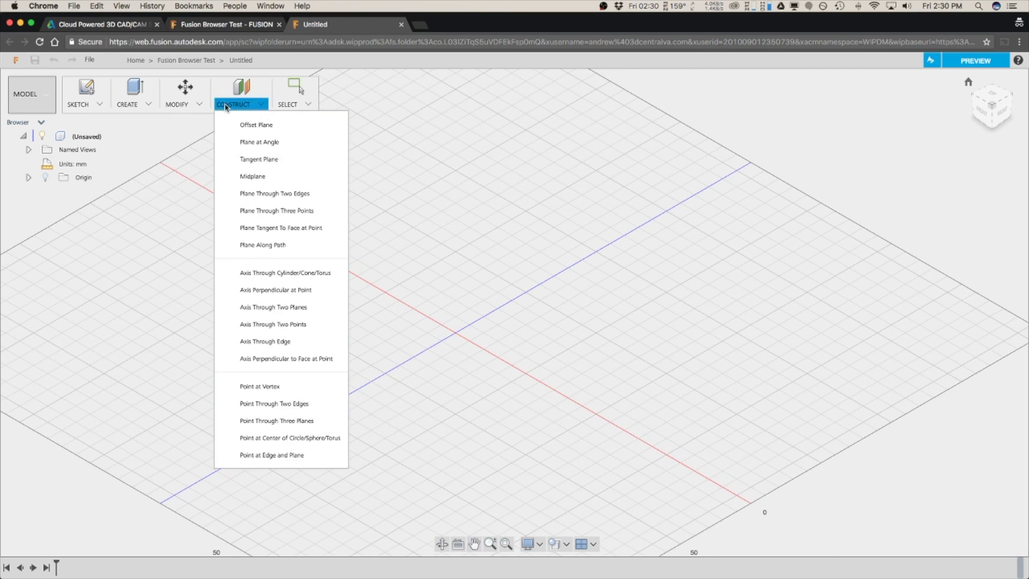
{"action": "left_click", "coordinate": [237, 107]}
{"action": "scroll", "coordinate": [344, 335], "scroll_direction": "up", "scroll_amount": 3}
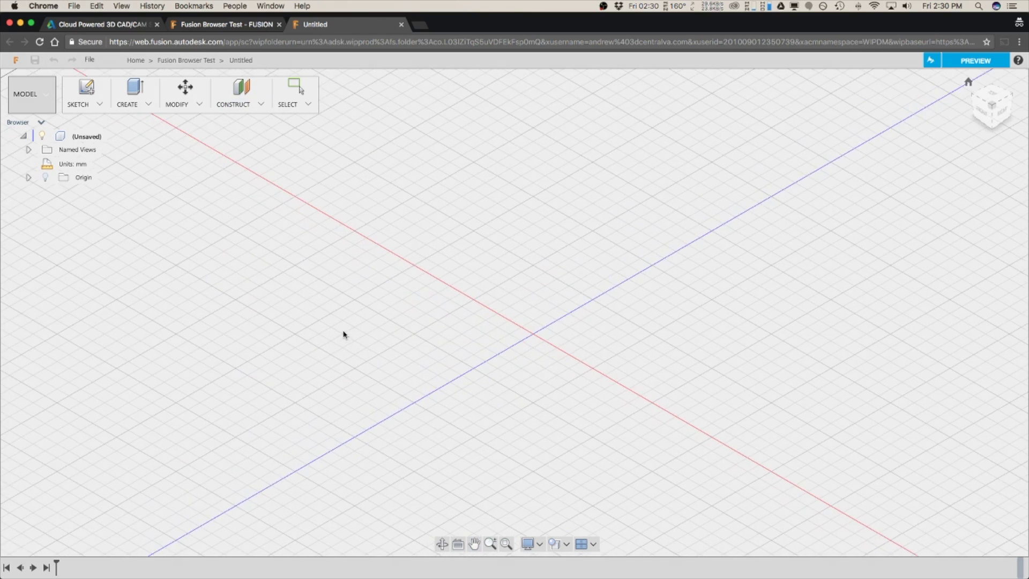
{"action": "scroll", "coordinate": [357, 331], "scroll_direction": "down", "scroll_amount": 3}
{"action": "scroll", "coordinate": [463, 347], "scroll_direction": "up", "scroll_amount": 5}
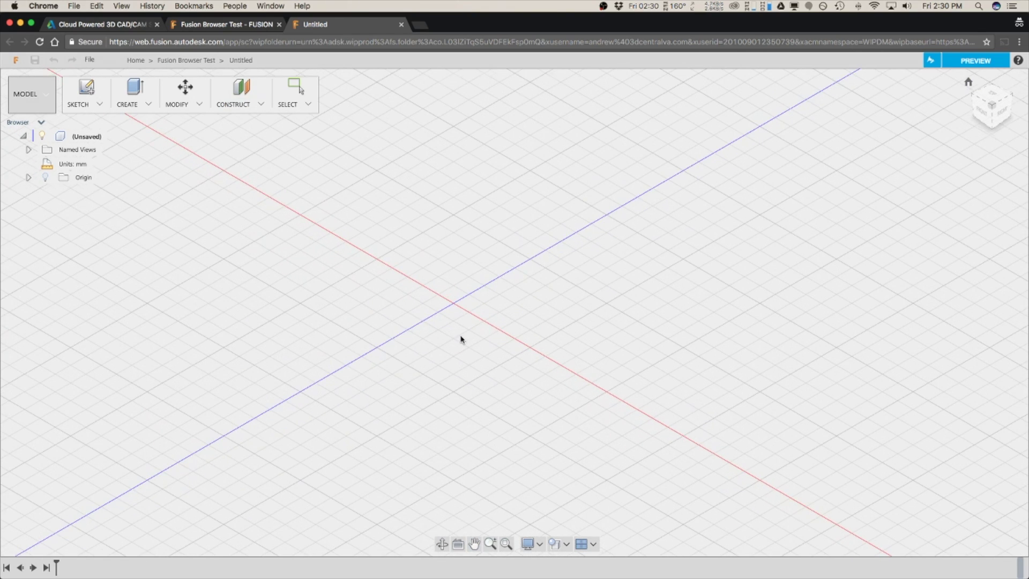
{"action": "scroll", "coordinate": [461, 338], "scroll_direction": "down", "scroll_amount": 5}
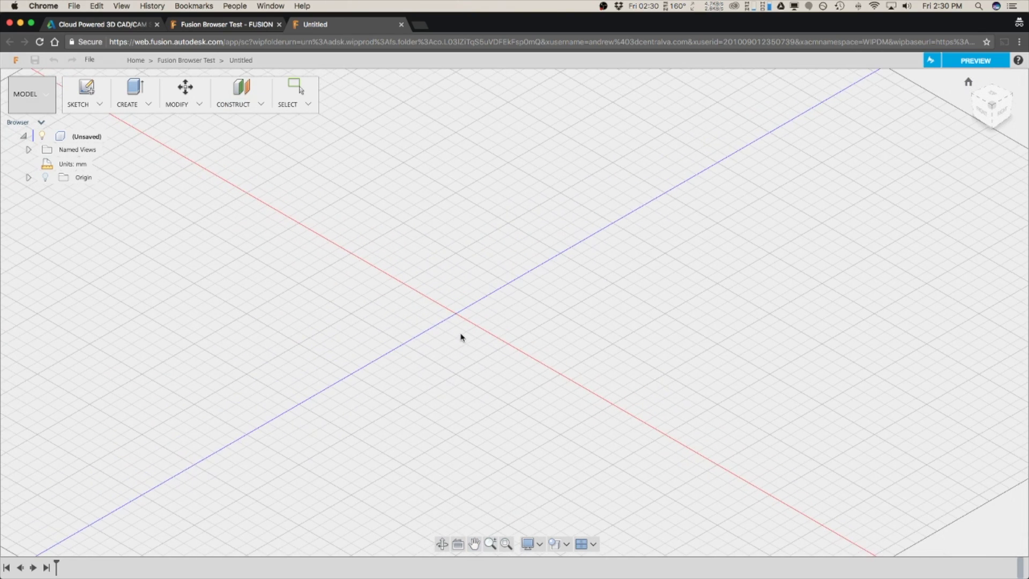
{"action": "left_click", "coordinate": [98, 110]}
Sketch a two-point rectangle on the XY plane and finish the sketch
{"action": "mouse_move", "coordinate": [104, 170]}
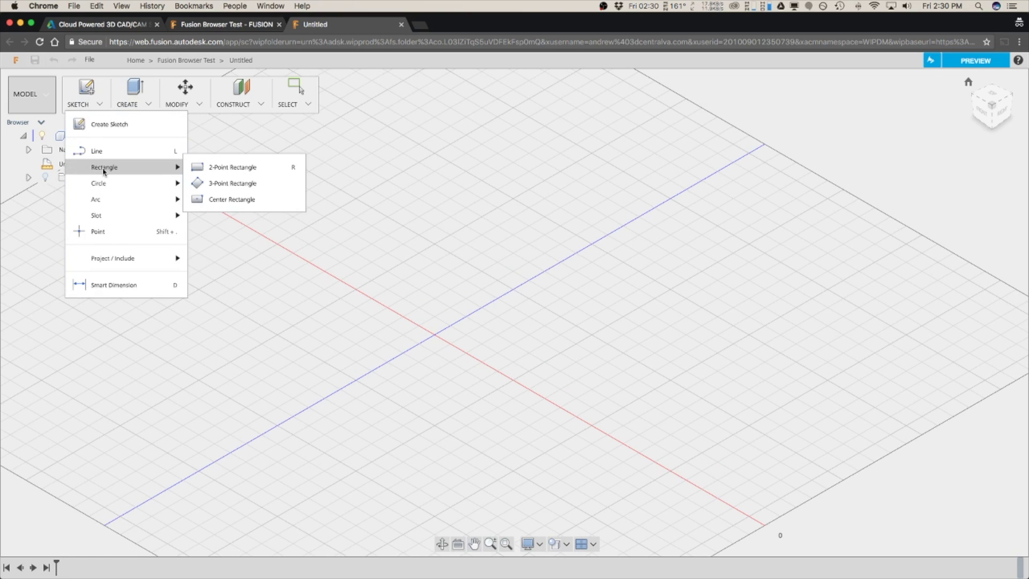
{"action": "left_click", "coordinate": [216, 167]}
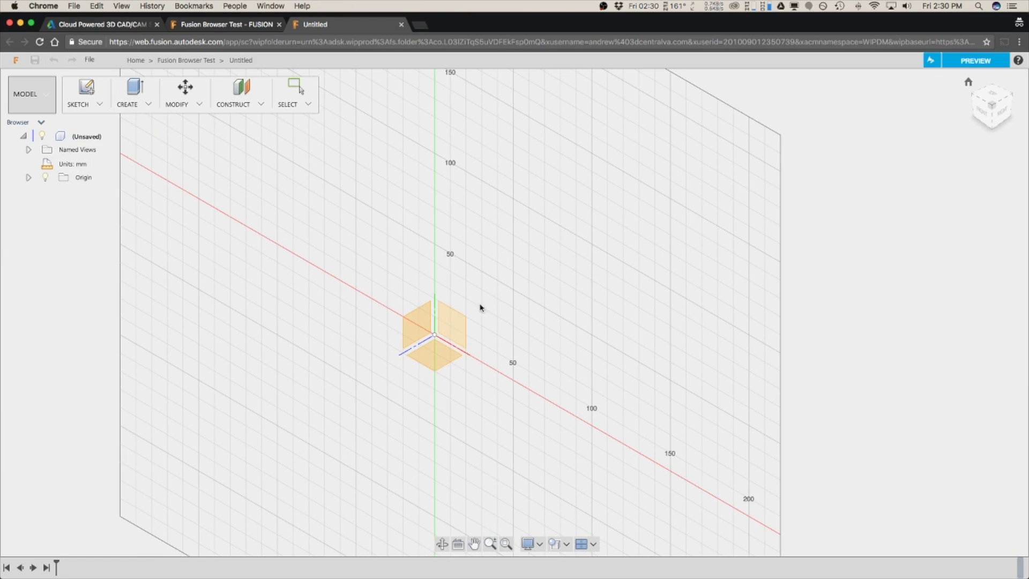
{"action": "left_click", "coordinate": [433, 361]}
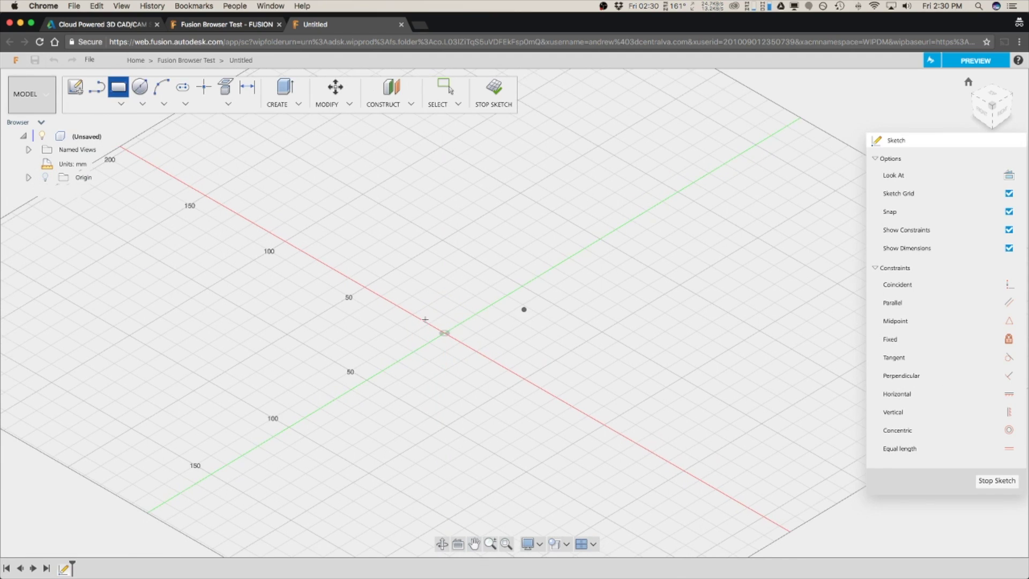
{"action": "left_click", "coordinate": [448, 269]}
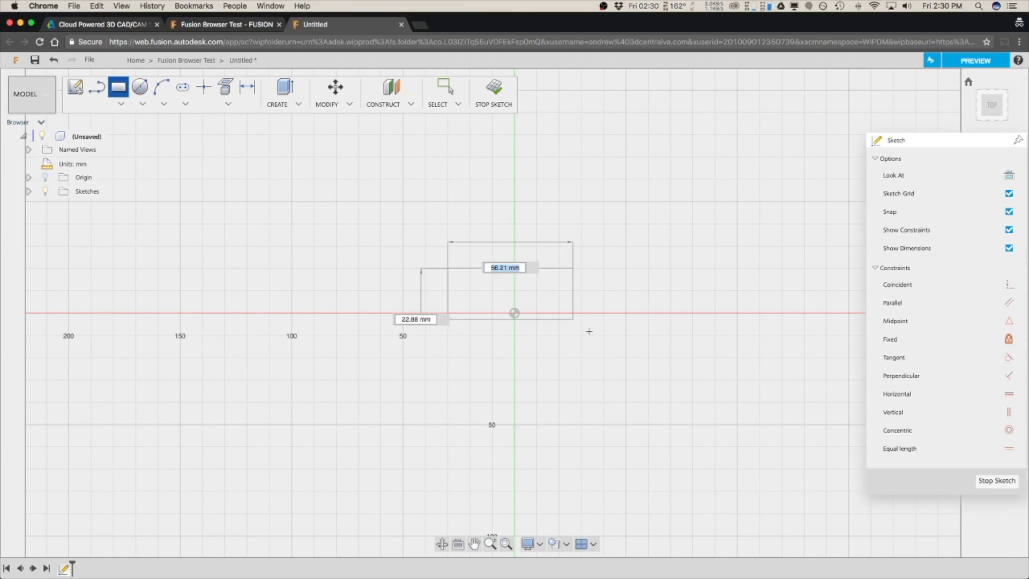
{"action": "left_click", "coordinate": [654, 402]}
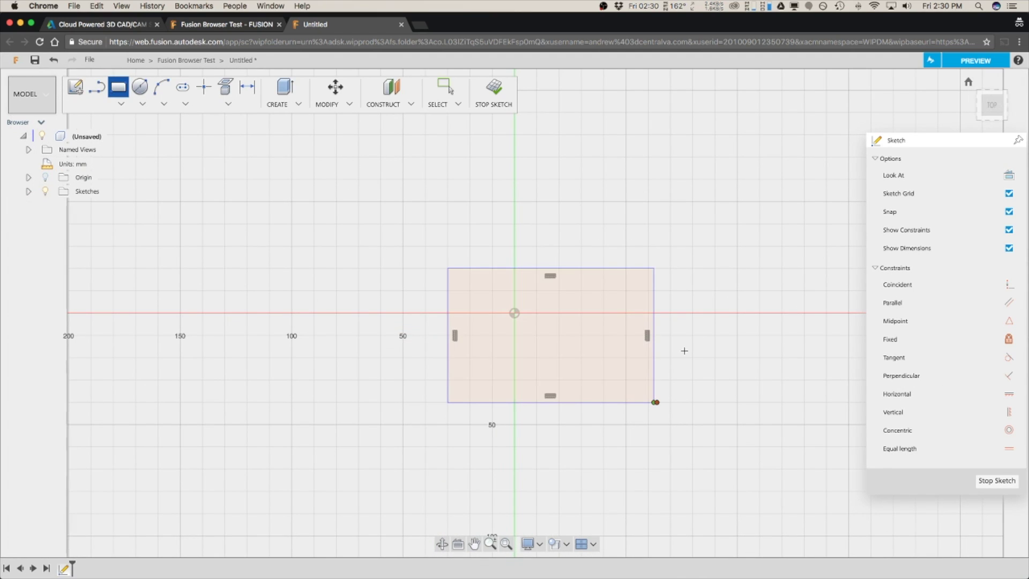
{"action": "left_click", "coordinate": [988, 482]}
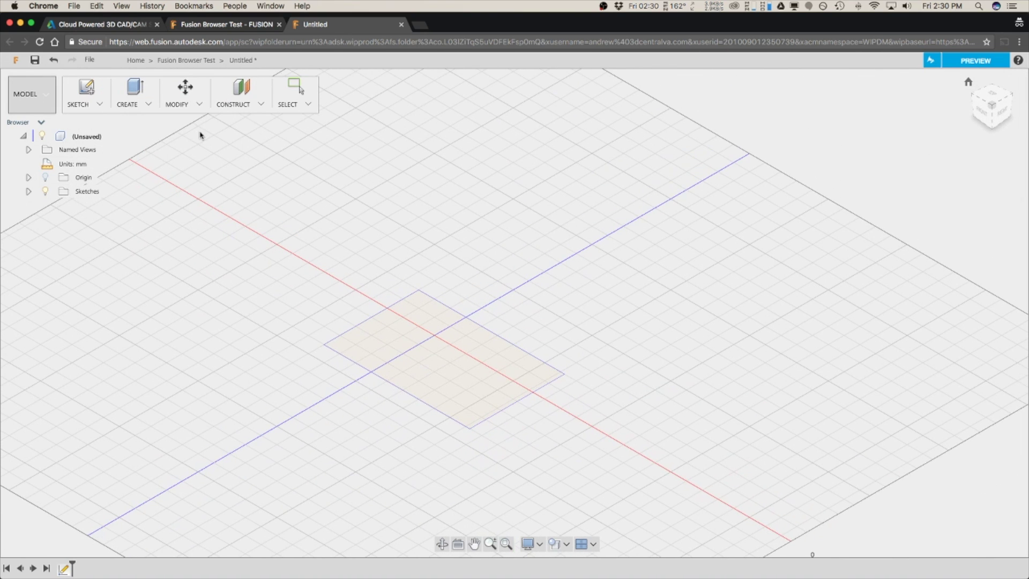
Extrude the rectangle 10 mm into a solid plate
{"action": "left_click", "coordinate": [136, 89]}
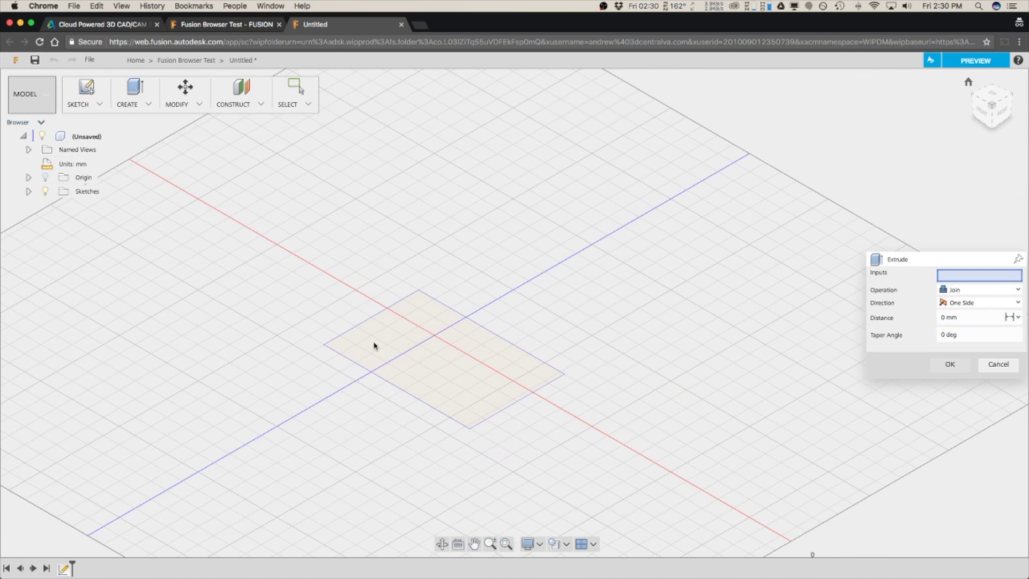
{"action": "left_click", "coordinate": [464, 369]}
{"action": "key", "text": "Return"}
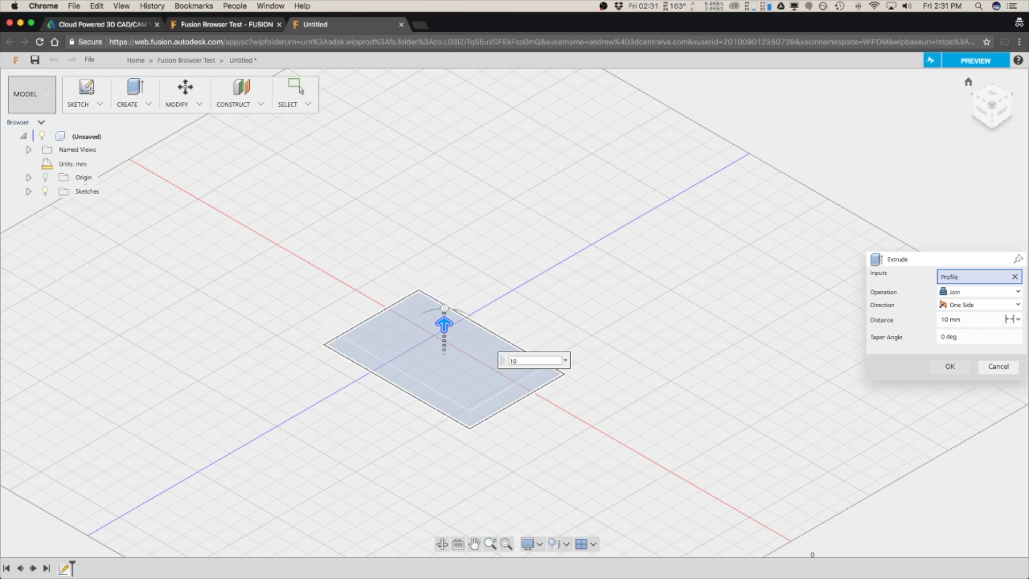
{"action": "left_click", "coordinate": [950, 366]}
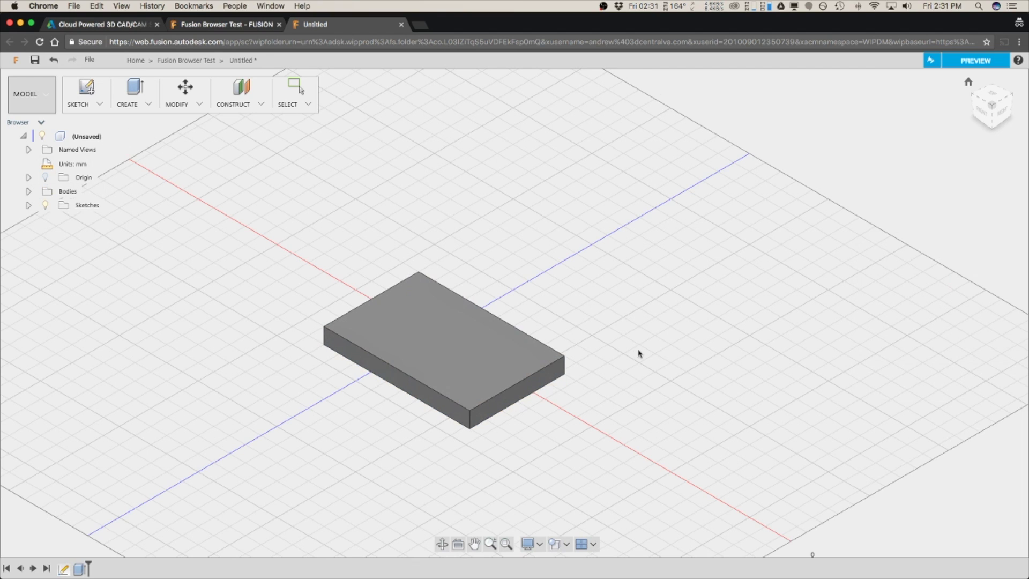
Sketch a circle on the plate's top face
{"action": "left_click", "coordinate": [86, 88]}
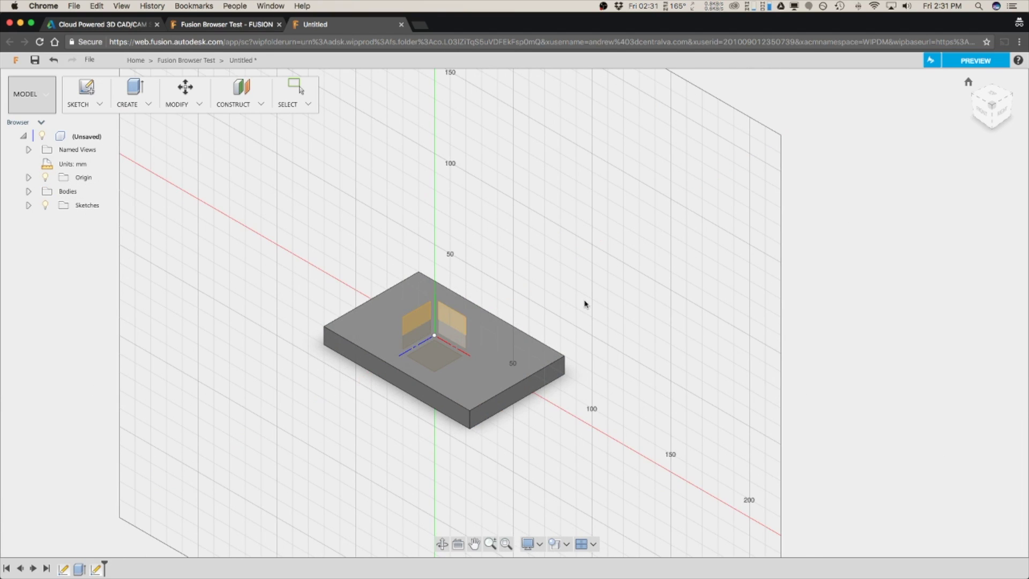
{"action": "left_click", "coordinate": [525, 351]}
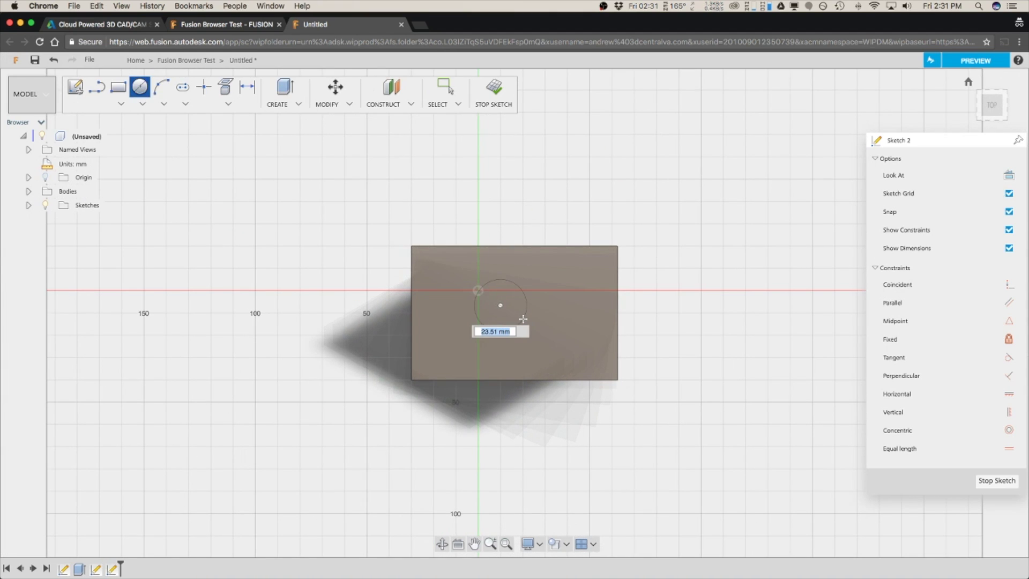
{"action": "left_click", "coordinate": [523, 319]}
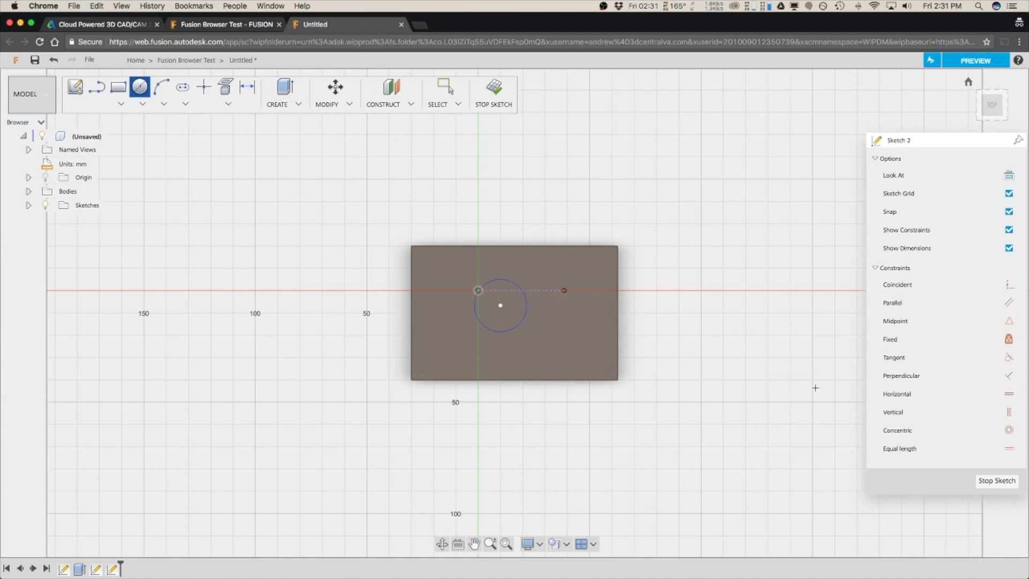
Extrude the circle down through the plate as a cut, then inspect the hole
{"action": "key", "text": "e"}
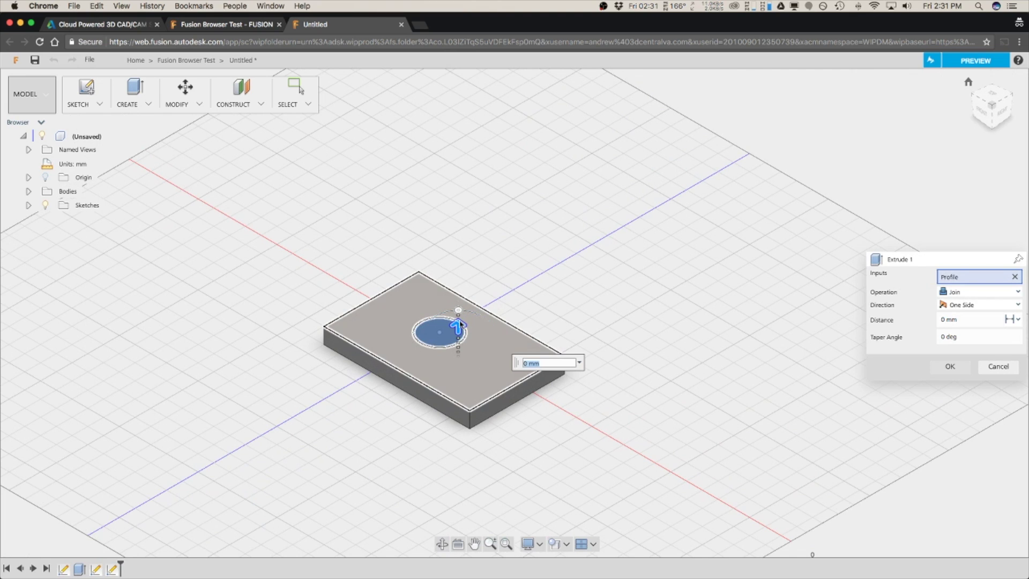
{"action": "left_click_drag", "start_coordinate": [459, 325], "coordinate": [459, 414]}
{"action": "key", "text": "Return"}
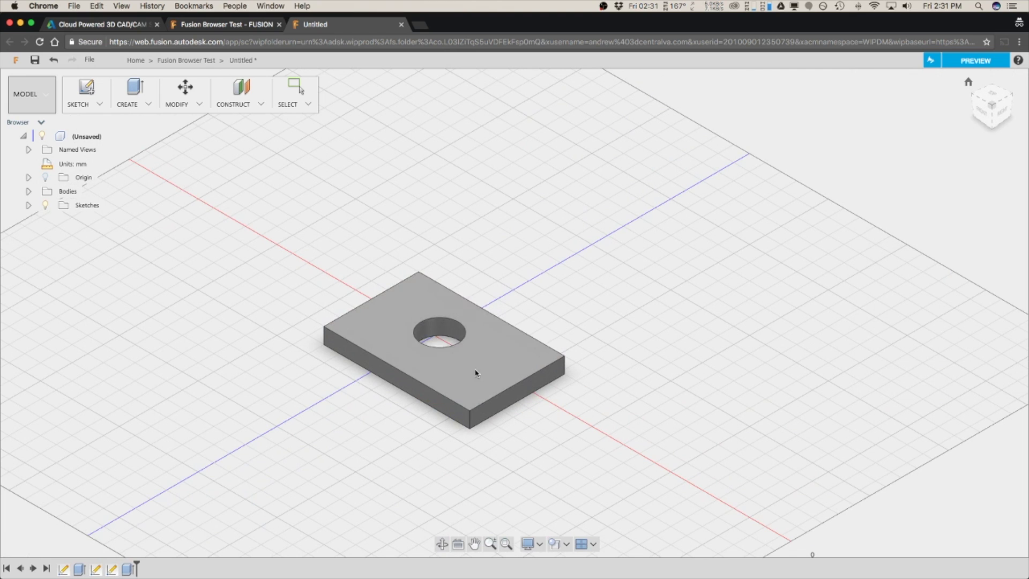
{"action": "scroll", "coordinate": [475, 373], "scroll_direction": "up", "scroll_amount": 5}
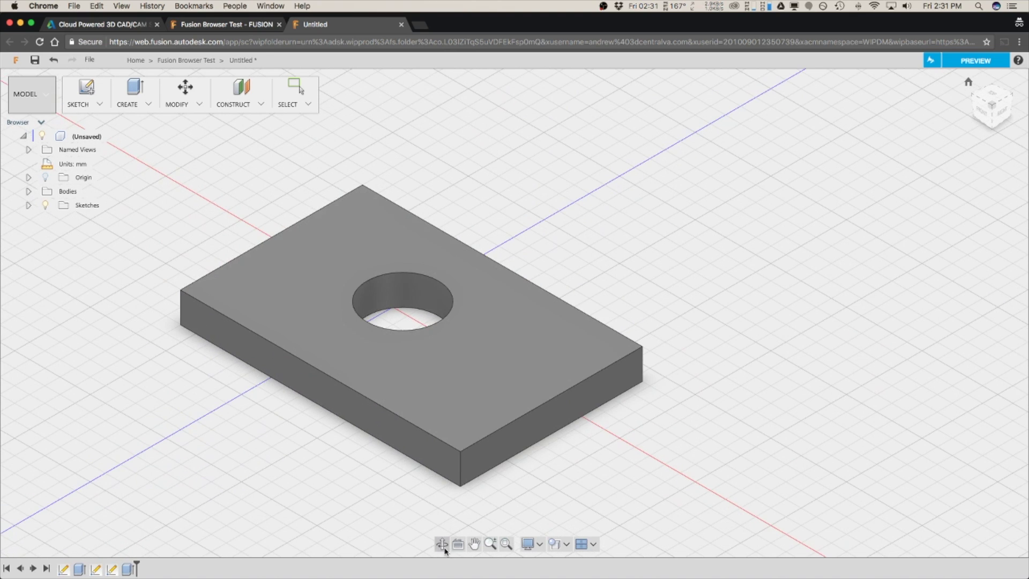
{"action": "left_click", "coordinate": [474, 544]}
{"action": "left_click_drag", "start_coordinate": [413, 395], "coordinate": [506, 391]}
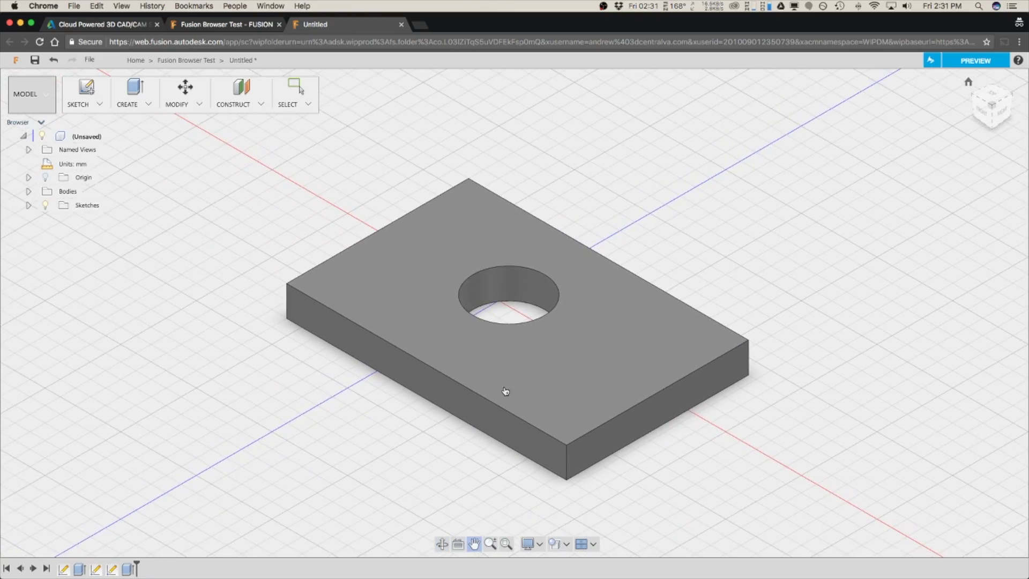
{"action": "left_click_drag", "start_coordinate": [429, 464], "coordinate": [519, 436]}
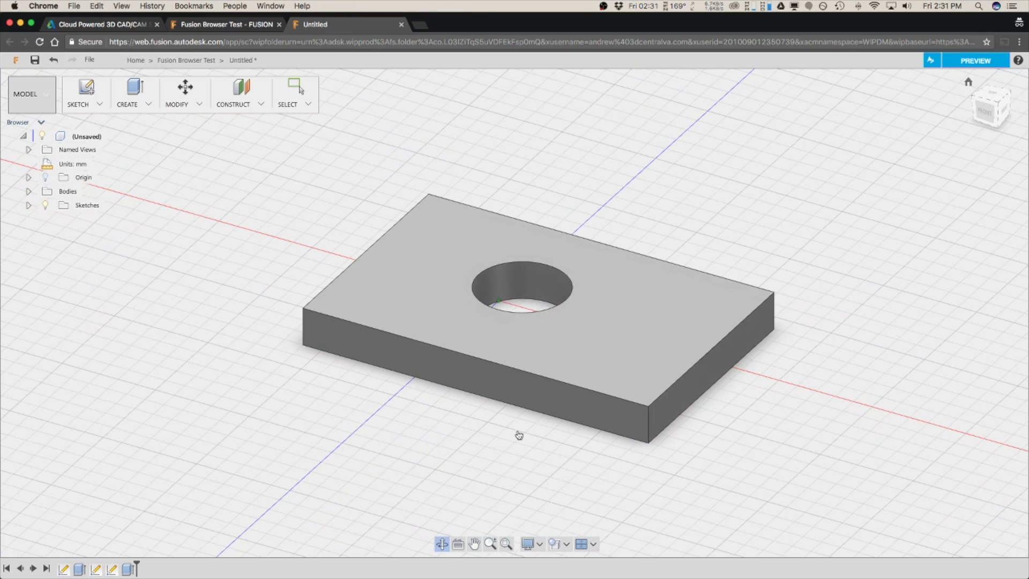
Fillet the plate's vertical corner edge with a radius of about 65.558 mm
{"action": "key", "text": "f"}
{"action": "left_click", "coordinate": [650, 426]}
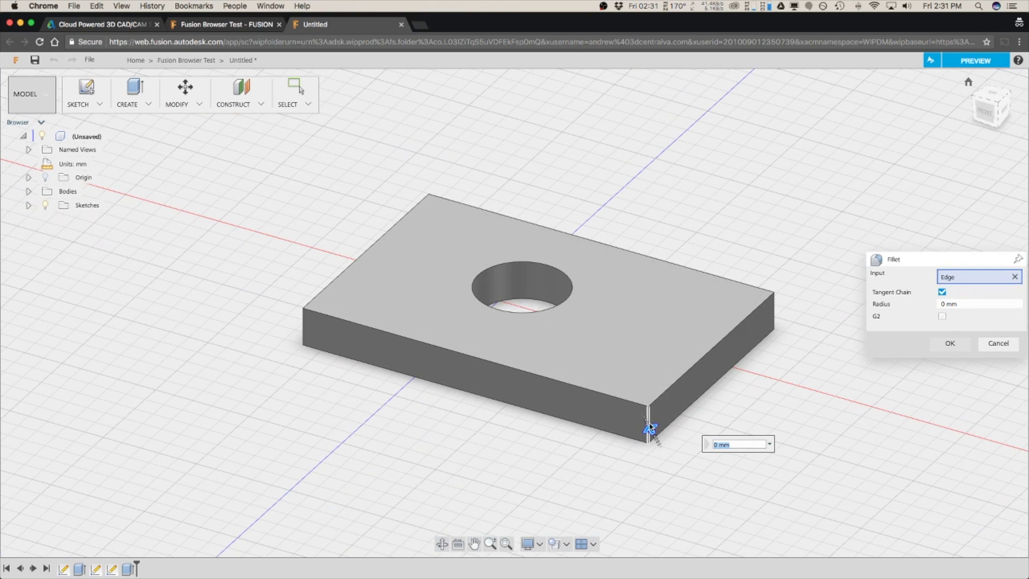
{"action": "left_click_drag", "start_coordinate": [622, 412], "coordinate": [617, 371]}
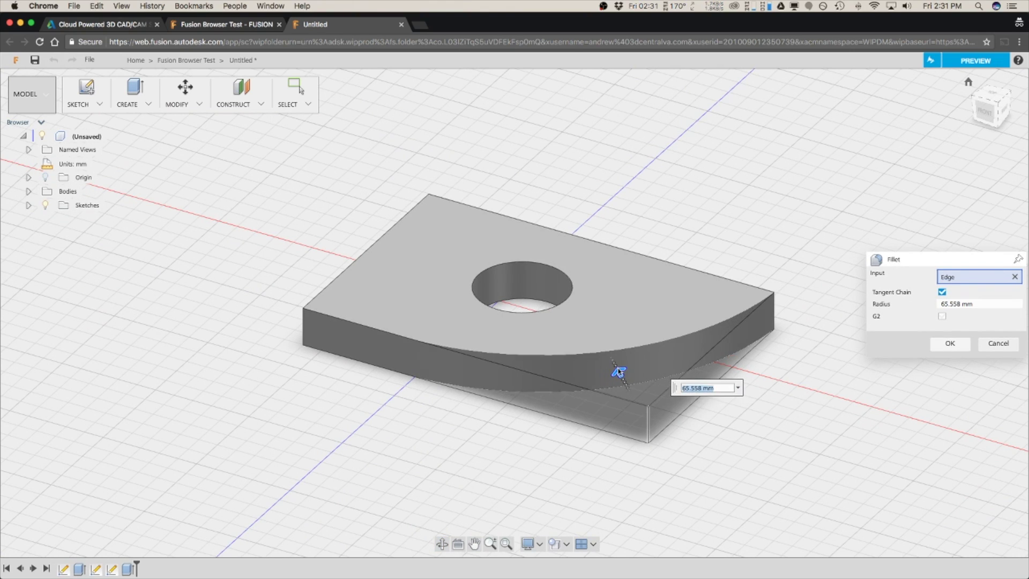
{"action": "left_click", "coordinate": [949, 345]}
{"action": "middle_click_drag", "start_coordinate": [804, 385], "coordinate": [600, 424], "text": "shift"}
{"action": "left_click", "coordinate": [234, 104]}
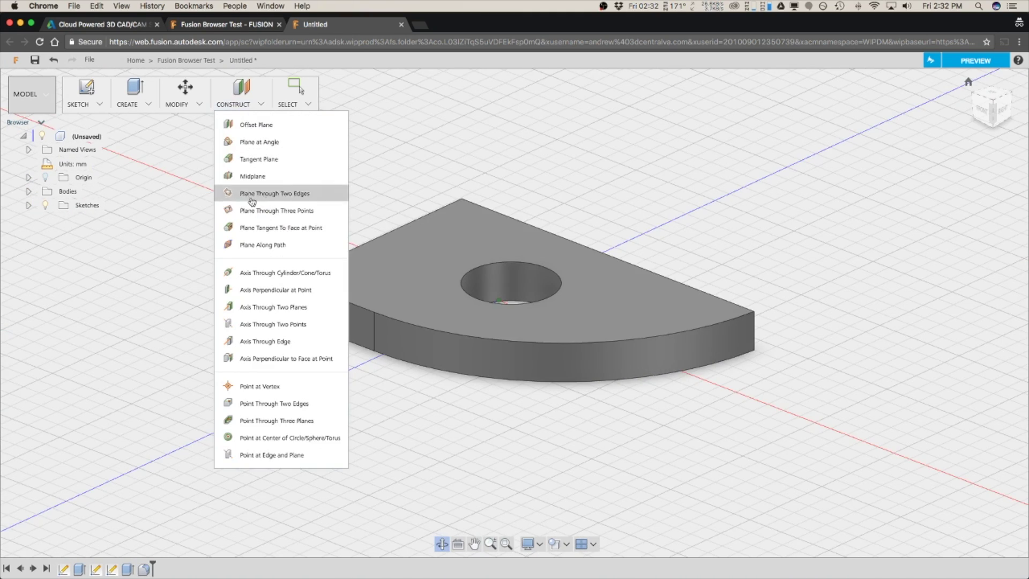
Create a construction plane tilted about 23.564° about the plate's top edge
{"action": "left_click", "coordinate": [272, 143]}
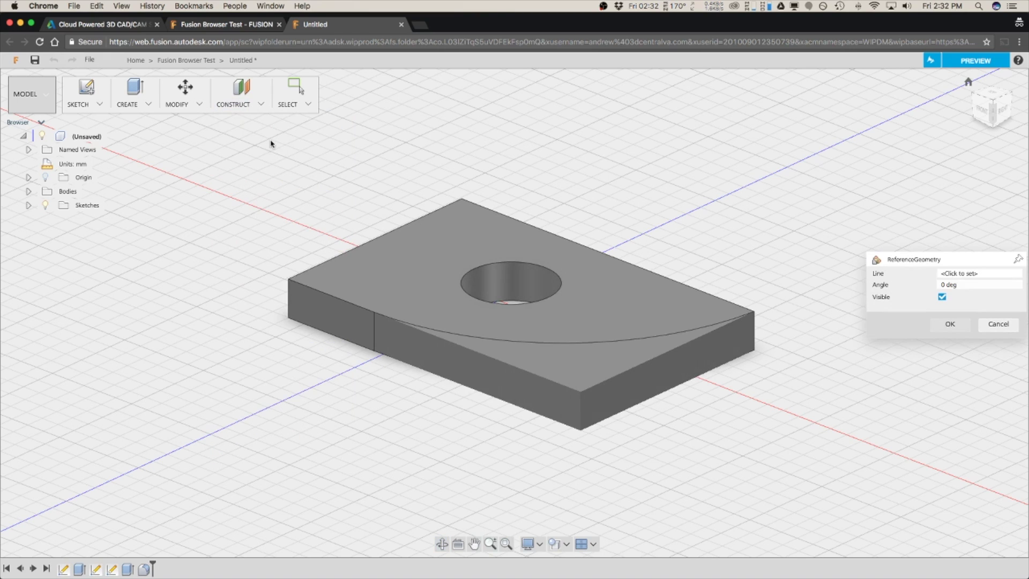
{"action": "left_click", "coordinate": [373, 242]}
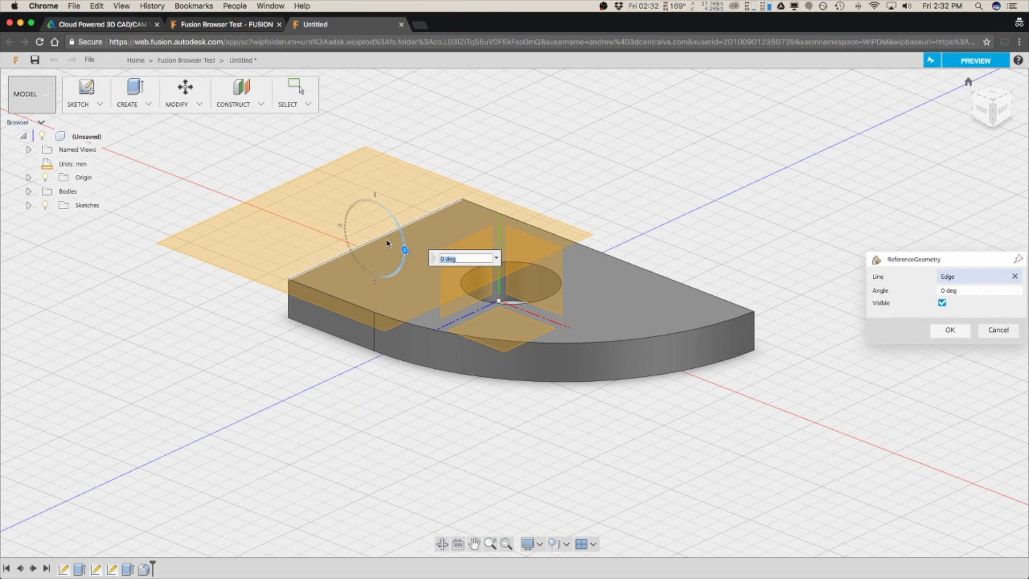
{"action": "middle_click_drag", "start_coordinate": [381, 245], "coordinate": [407, 246]}
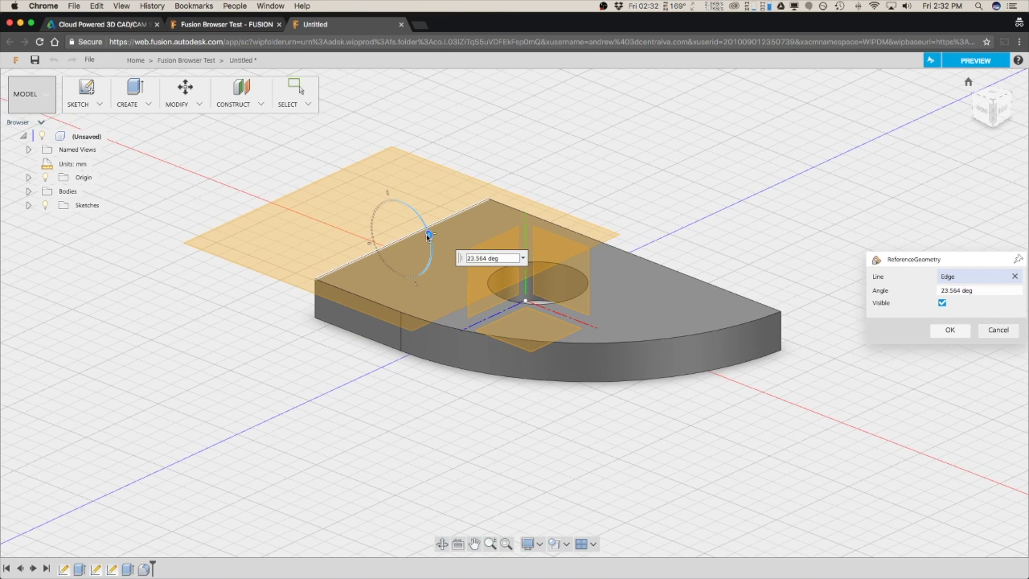
{"action": "left_click_drag", "start_coordinate": [427, 235], "coordinate": [426, 232]}
{"action": "left_click", "coordinate": [950, 330]}
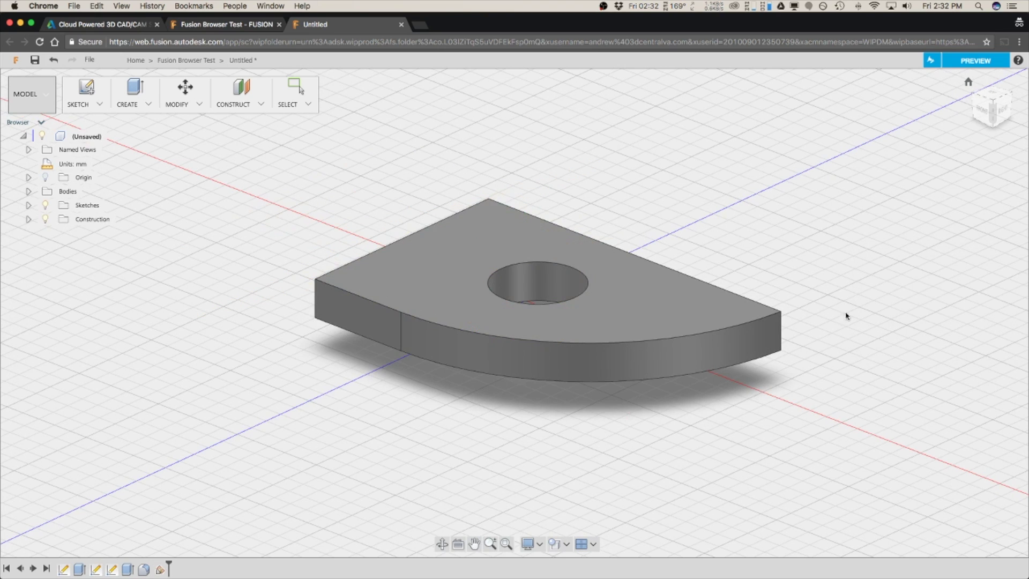
Create a sketch on the angled plane and finish it
{"action": "left_click", "coordinate": [88, 91]}
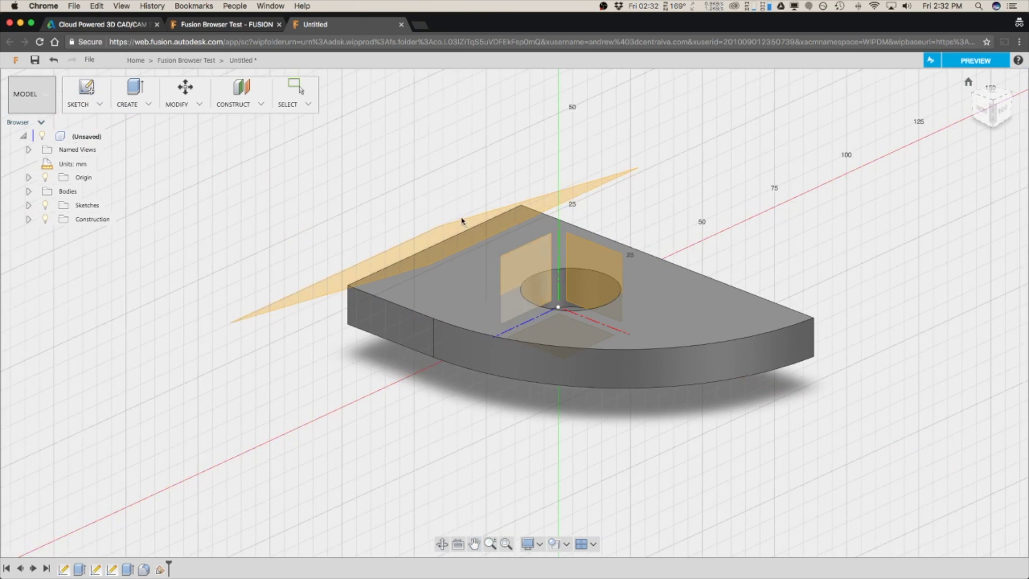
{"action": "left_click", "coordinate": [492, 226]}
{"action": "key", "text": "l"}
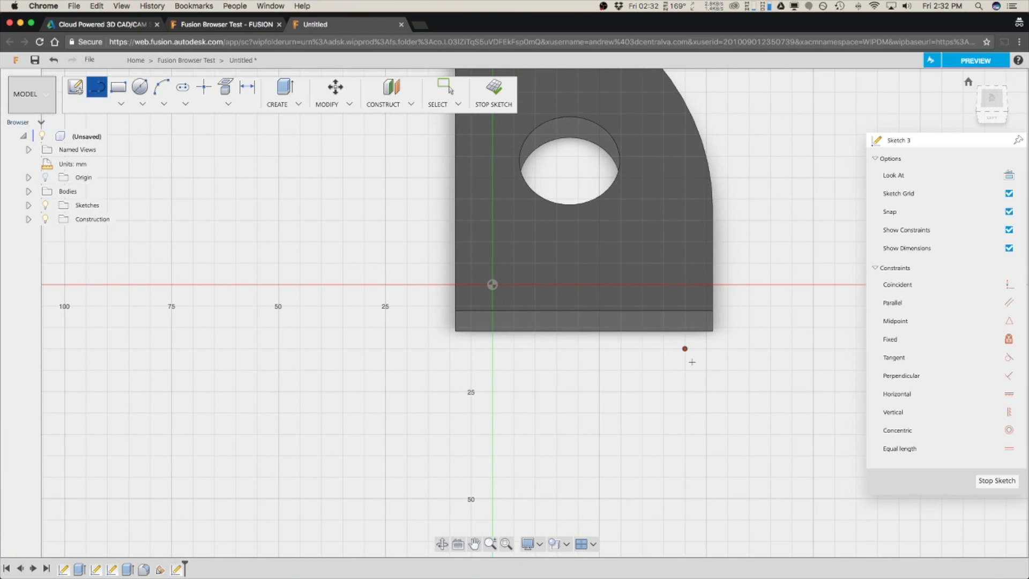
{"action": "left_click", "coordinate": [494, 91]}
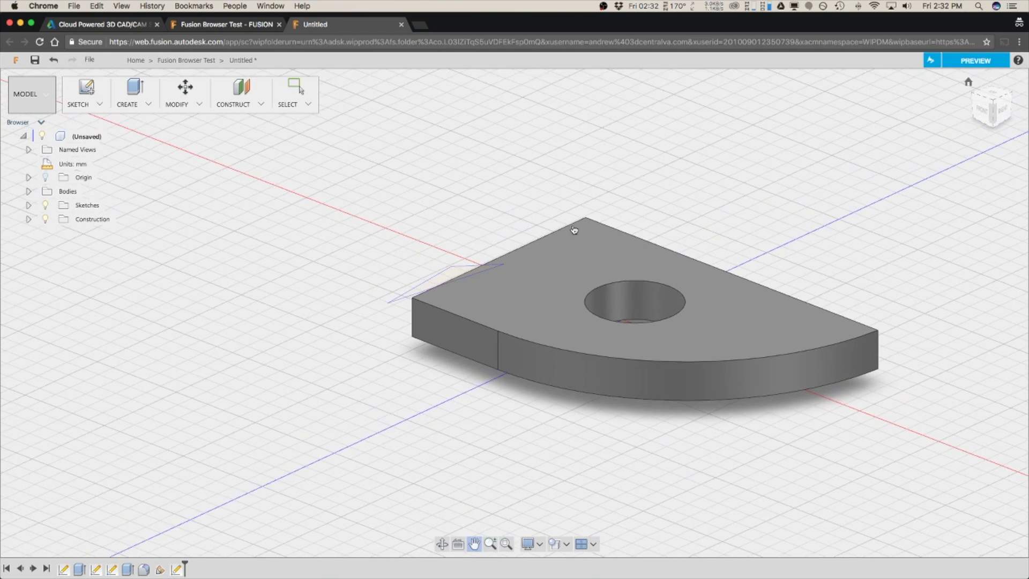
Orbit to a near-front view of the part and pan it into place
{"action": "middle_click_drag", "start_coordinate": [431, 440], "coordinate": [494, 435], "text": "shift"}
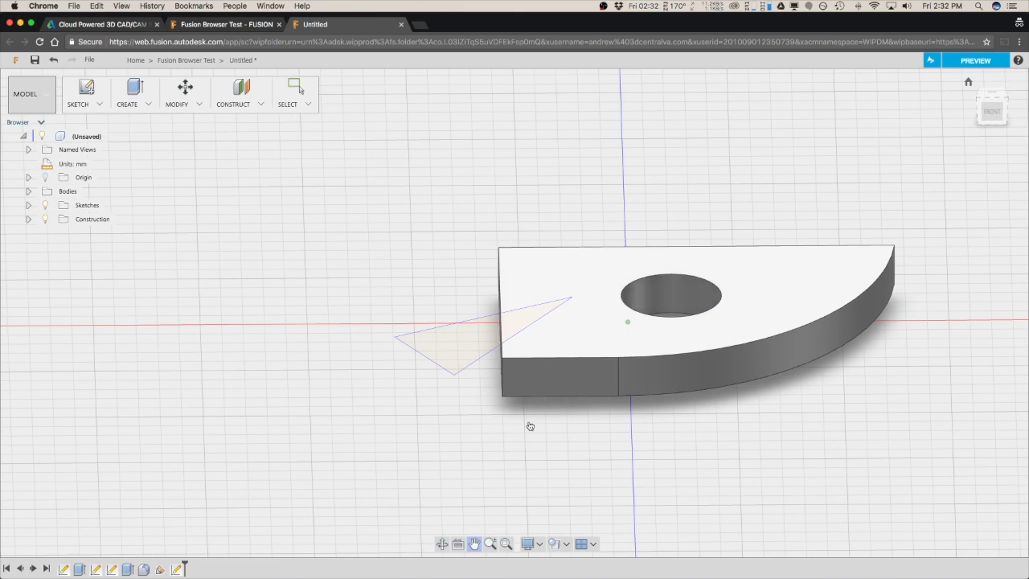
{"action": "left_click_drag", "start_coordinate": [531, 427], "coordinate": [478, 455]}
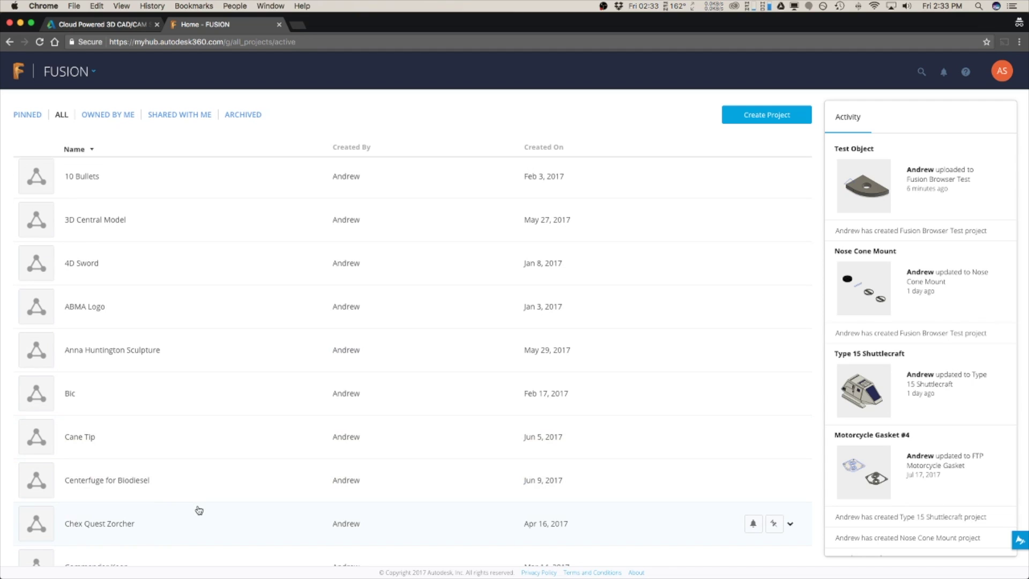
Open the Chex Quest Zorcher project and its Chex Quest Zorcher design
{"action": "scroll", "coordinate": [199, 510], "scroll_direction": "down", "scroll_amount": 1}
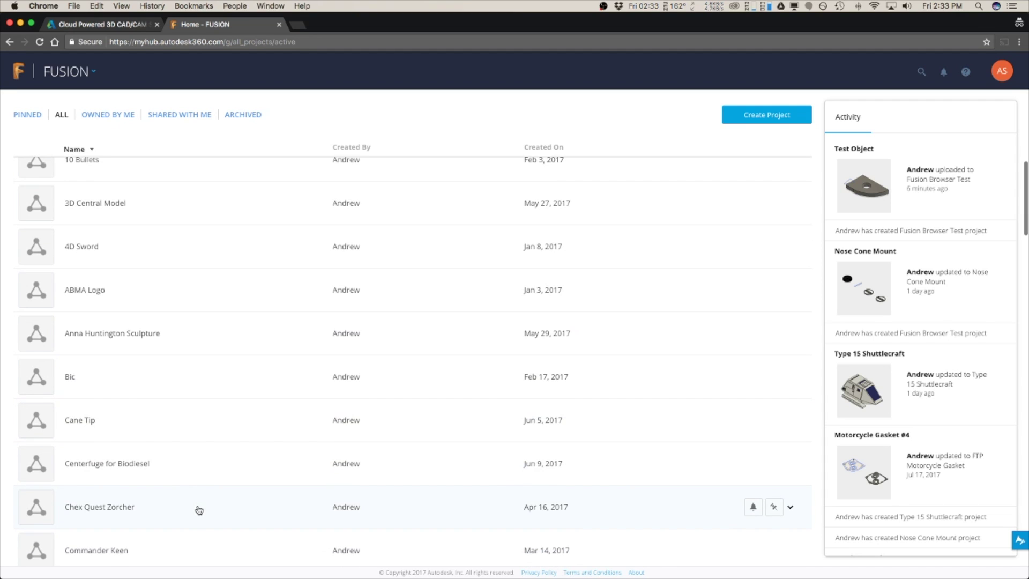
{"action": "left_click", "coordinate": [196, 508]}
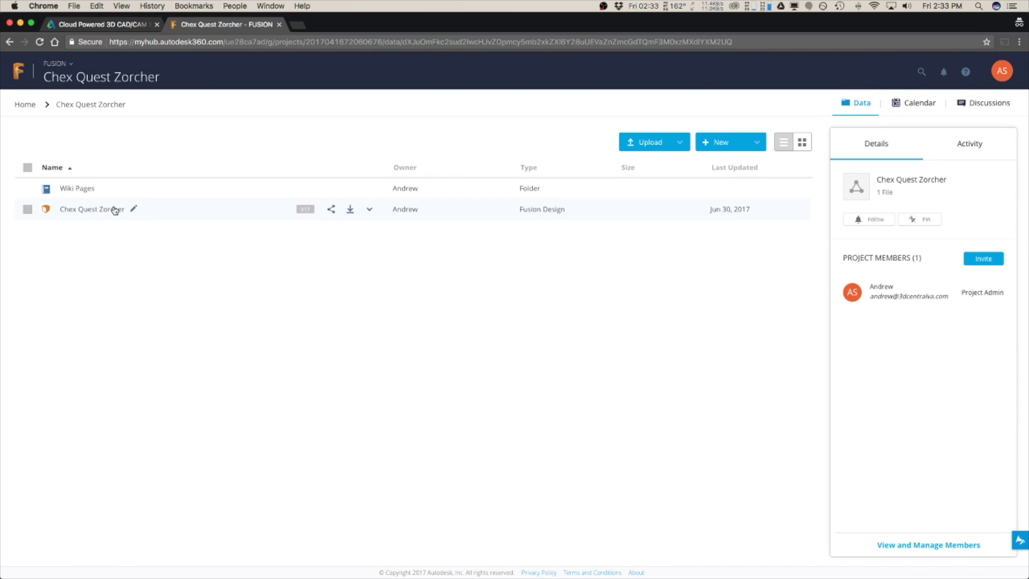
{"action": "left_click", "coordinate": [456, 209]}
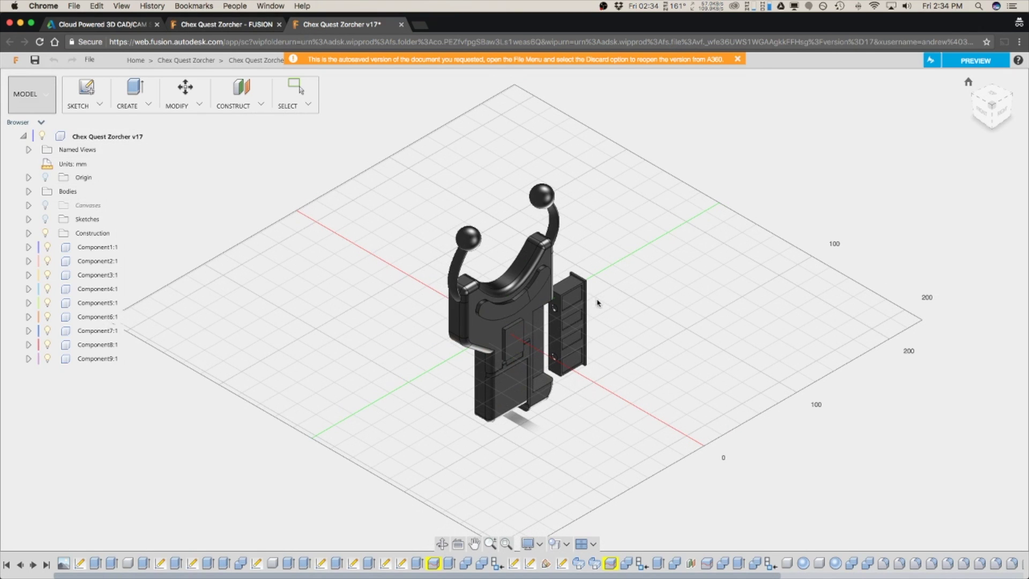
Move the right-hand side body about -18 mm in Y so it sits against the main body
{"action": "scroll", "coordinate": [609, 306], "scroll_direction": "up", "scroll_amount": 5}
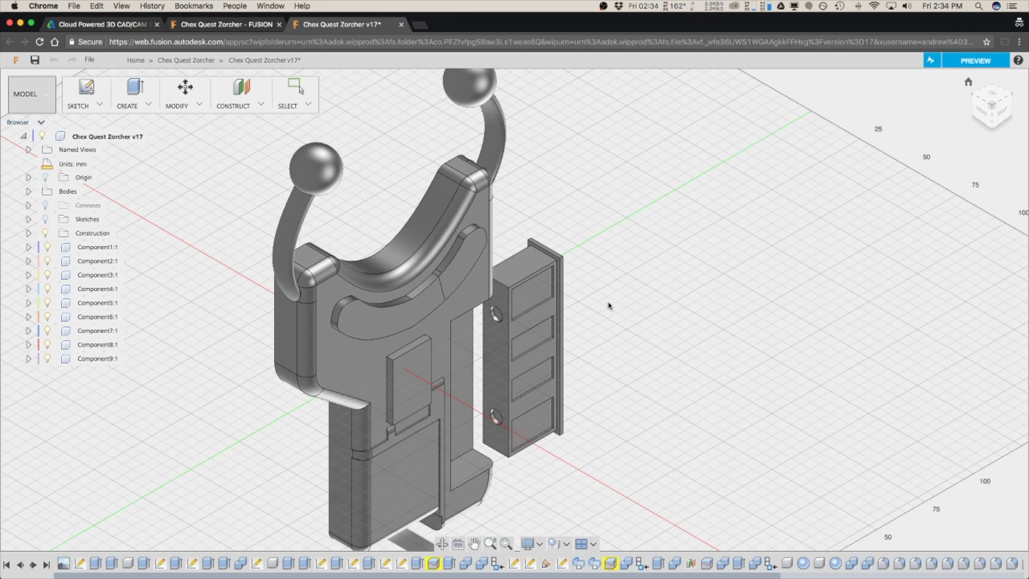
{"action": "left_click", "coordinate": [441, 544]}
{"action": "left_click_drag", "start_coordinate": [536, 456], "coordinate": [636, 420]}
{"action": "scroll", "coordinate": [637, 420], "scroll_direction": "down", "scroll_amount": 4}
{"action": "scroll", "coordinate": [637, 420], "scroll_direction": "up", "scroll_amount": 10}
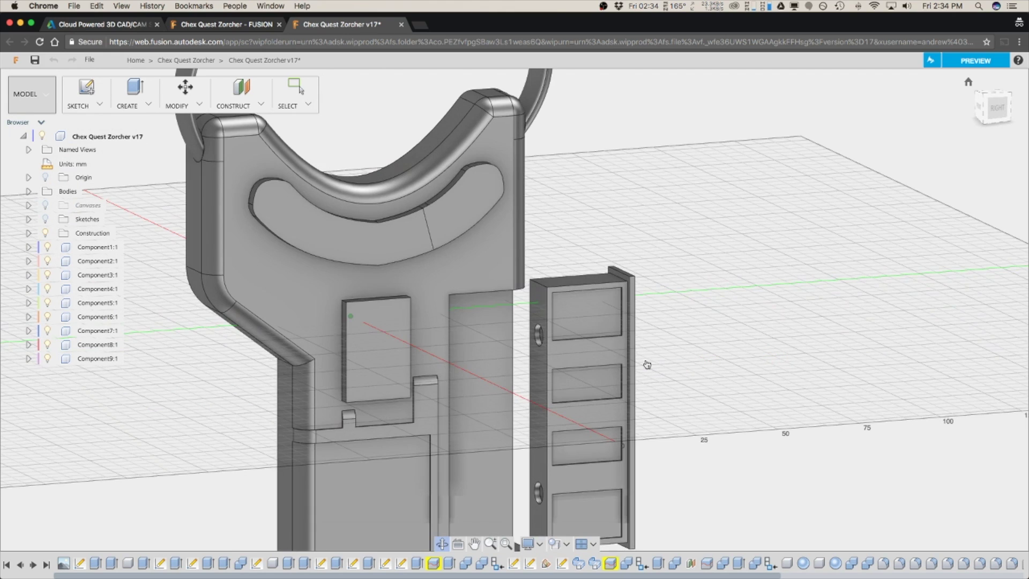
{"action": "key", "text": "m"}
{"action": "left_click", "coordinate": [596, 325]}
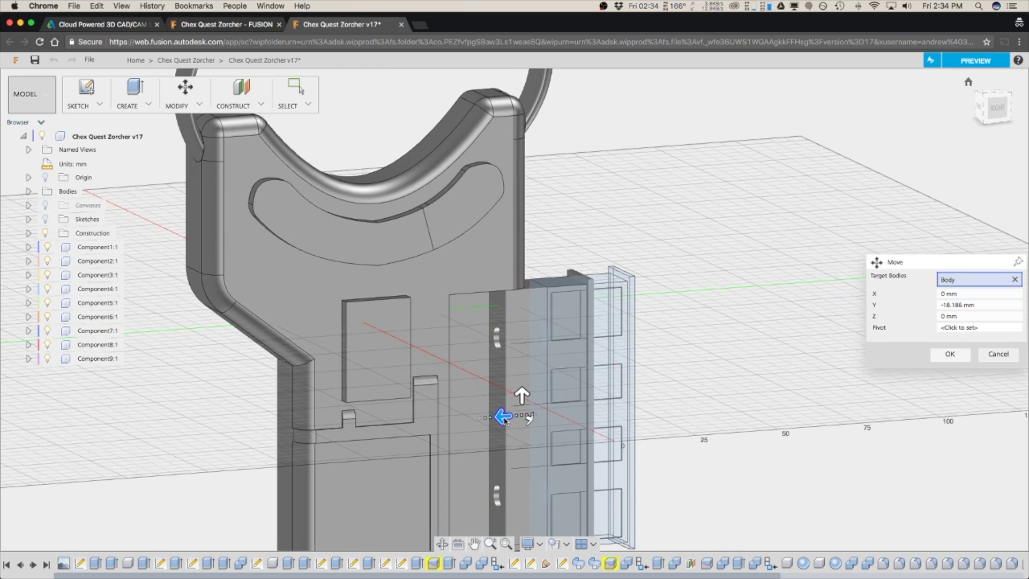
{"action": "left_click_drag", "start_coordinate": [504, 420], "coordinate": [494, 414]}
{"action": "key", "text": "Return"}
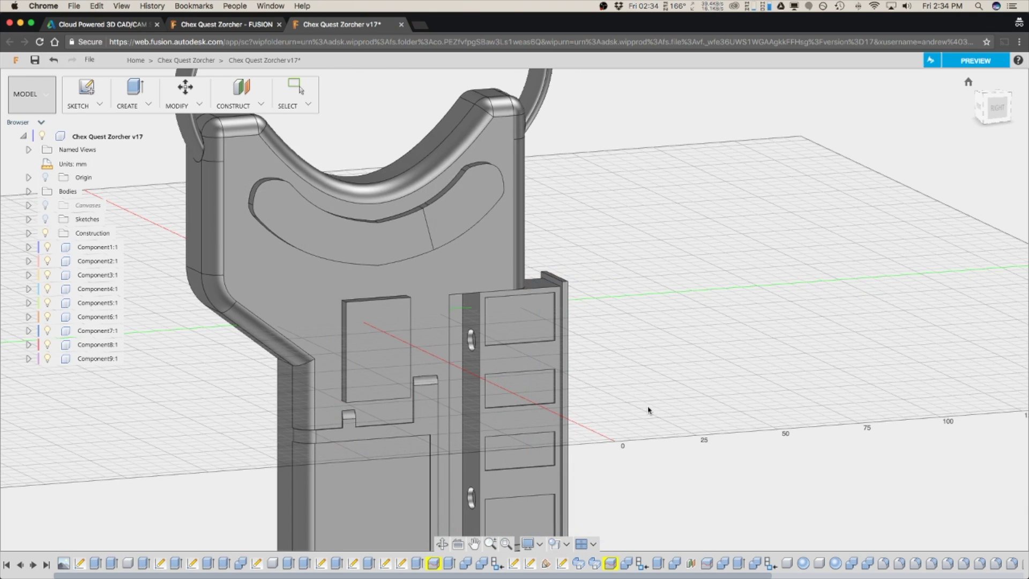
Orbit and pan around the Zorcher to check the moved side body from the front
{"action": "middle_click_drag", "start_coordinate": [649, 410], "coordinate": [599, 405], "text": "shift"}
{"action": "scroll", "coordinate": [706, 351], "scroll_direction": "down", "scroll_amount": 5}
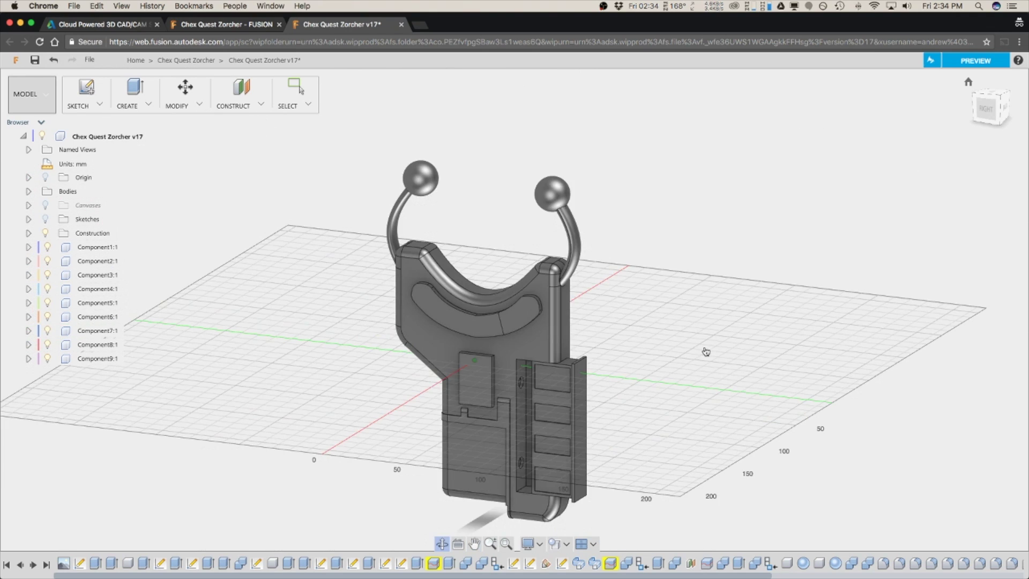
{"action": "middle_click_drag", "start_coordinate": [689, 333], "coordinate": [591, 274], "text": "shift"}
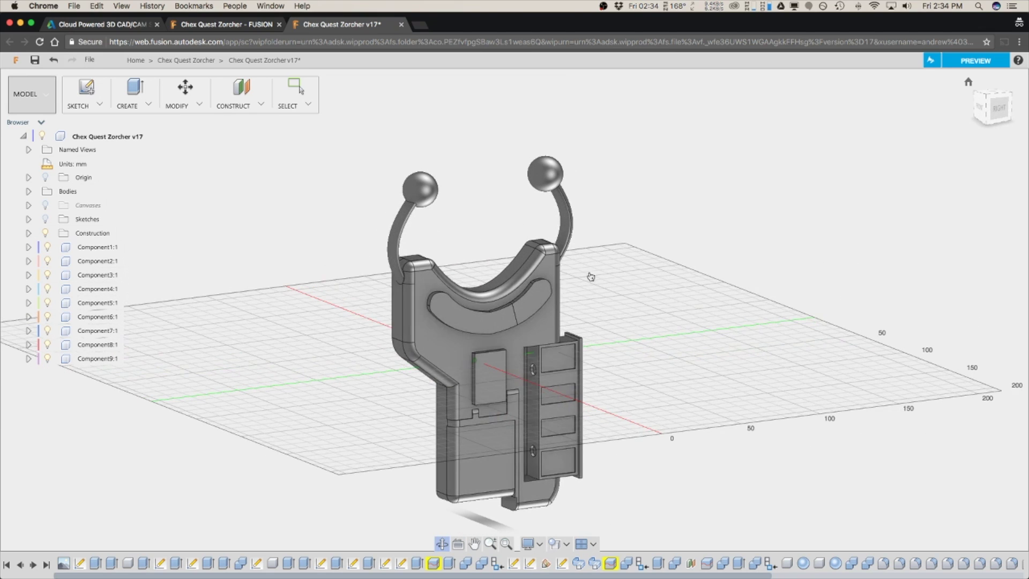
{"action": "scroll", "coordinate": [647, 386], "scroll_direction": "up", "scroll_amount": 3}
{"action": "middle_click_drag", "start_coordinate": [647, 385], "coordinate": [649, 357], "text": "shift"}
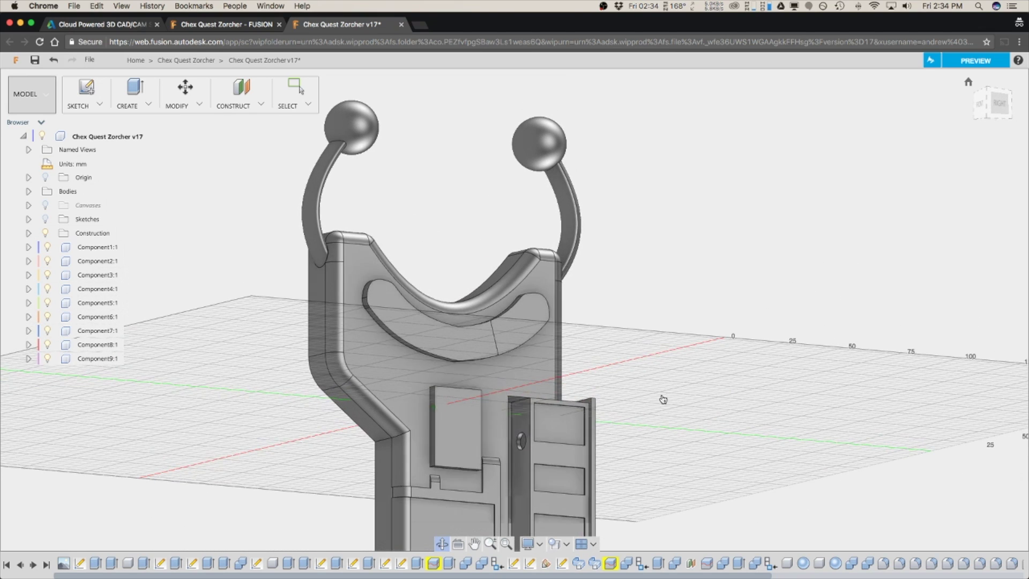
{"action": "middle_click_drag", "start_coordinate": [663, 400], "coordinate": [667, 292]}
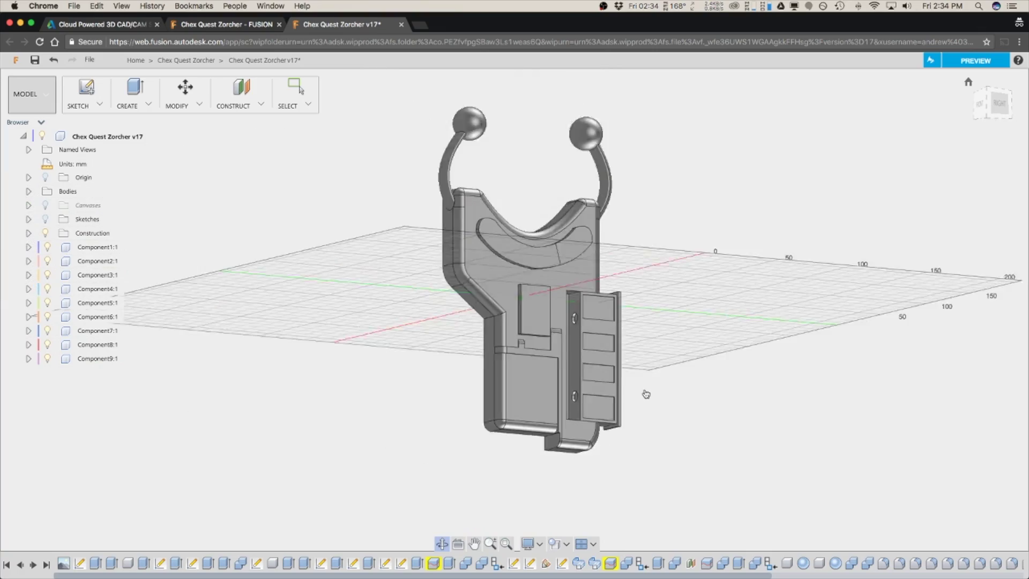
{"action": "scroll", "coordinate": [646, 394], "scroll_direction": "down", "scroll_amount": 2}
{"action": "mouse_move", "coordinate": [646, 394]}
{"action": "middle_mouse_down"}
{"action": "mouse_move", "coordinate": [666, 413]}
{"action": "mouse_move", "coordinate": [676, 408]}
{"action": "mouse_move", "coordinate": [650, 430]}
{"action": "mouse_move", "coordinate": [719, 295]}
{"action": "mouse_move", "coordinate": [833, 295]}
{"action": "mouse_move", "coordinate": [686, 314]}
{"action": "mouse_move", "coordinate": [719, 318]}
{"action": "mouse_move", "coordinate": [834, 289]}
{"action": "mouse_move", "coordinate": [661, 315]}
{"action": "mouse_move", "coordinate": [802, 353]}
{"action": "middle_mouse_up"}
Undo the side body's move with Ctrl+Z, then zoom in on the side door area
{"action": "key", "text": "ctrl+z"}
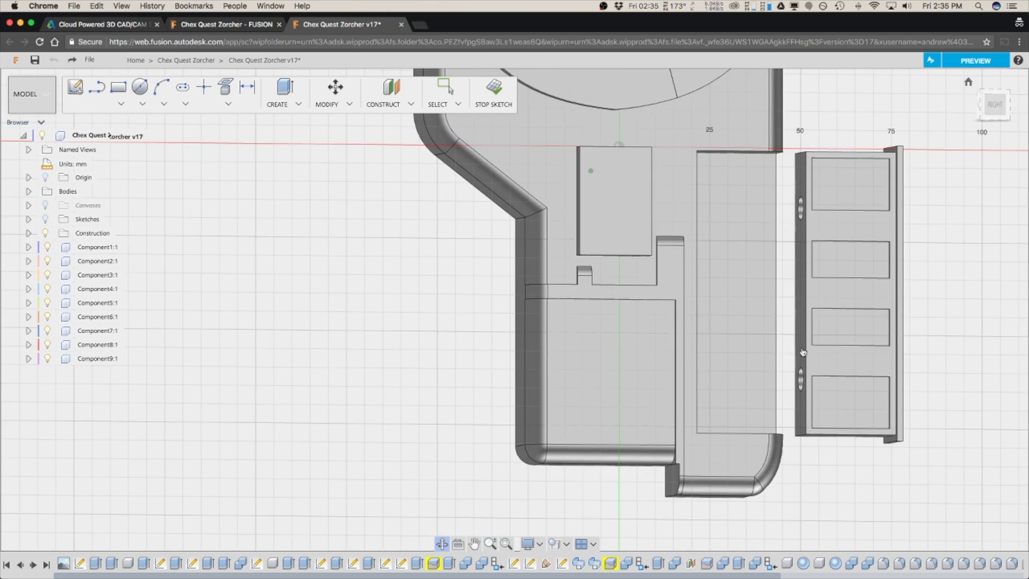
{"action": "scroll", "coordinate": [803, 352], "scroll_direction": "up", "scroll_amount": 5}
{"action": "middle_click_drag", "start_coordinate": [706, 290], "coordinate": [667, 285]}
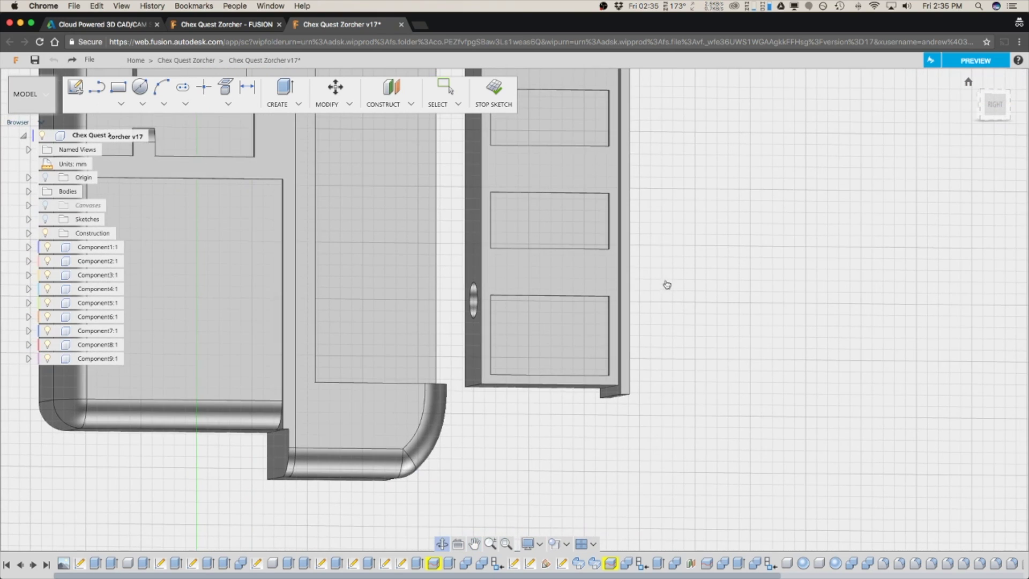
{"action": "scroll", "coordinate": [667, 285], "scroll_direction": "down", "scroll_amount": 3}
{"action": "scroll", "coordinate": [646, 283], "scroll_direction": "up", "scroll_amount": 3}
{"action": "scroll", "coordinate": [650, 285], "scroll_direction": "down", "scroll_amount": 4}
{"action": "scroll", "coordinate": [598, 282], "scroll_direction": "down", "scroll_amount": 4}
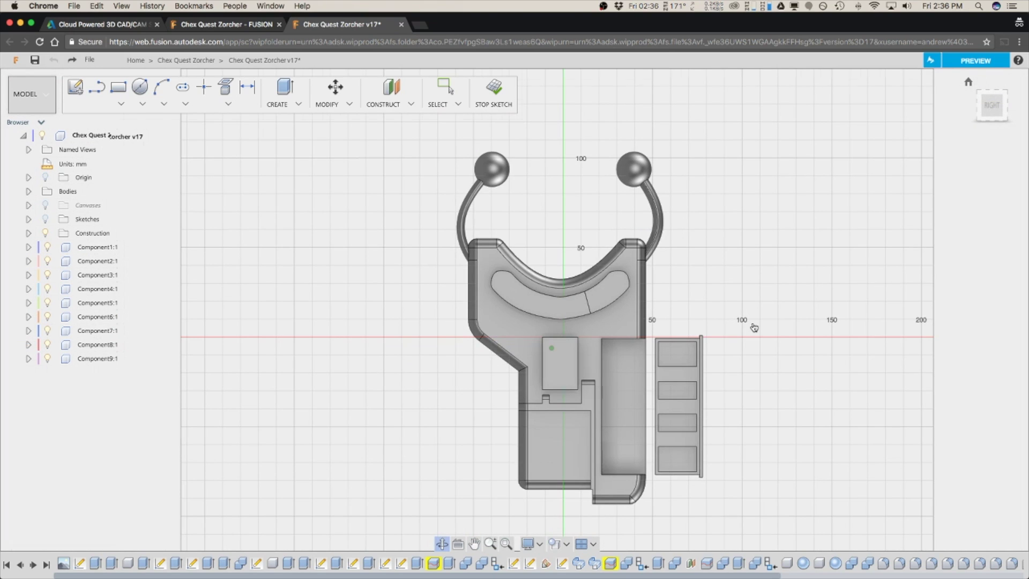
{"action": "scroll", "coordinate": [754, 328], "scroll_direction": "down", "scroll_amount": 2}
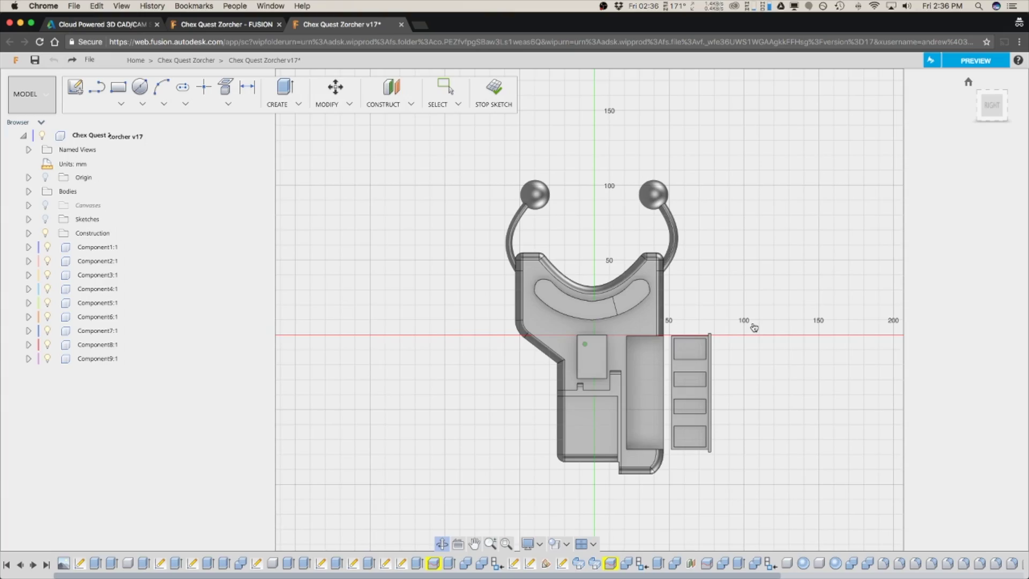